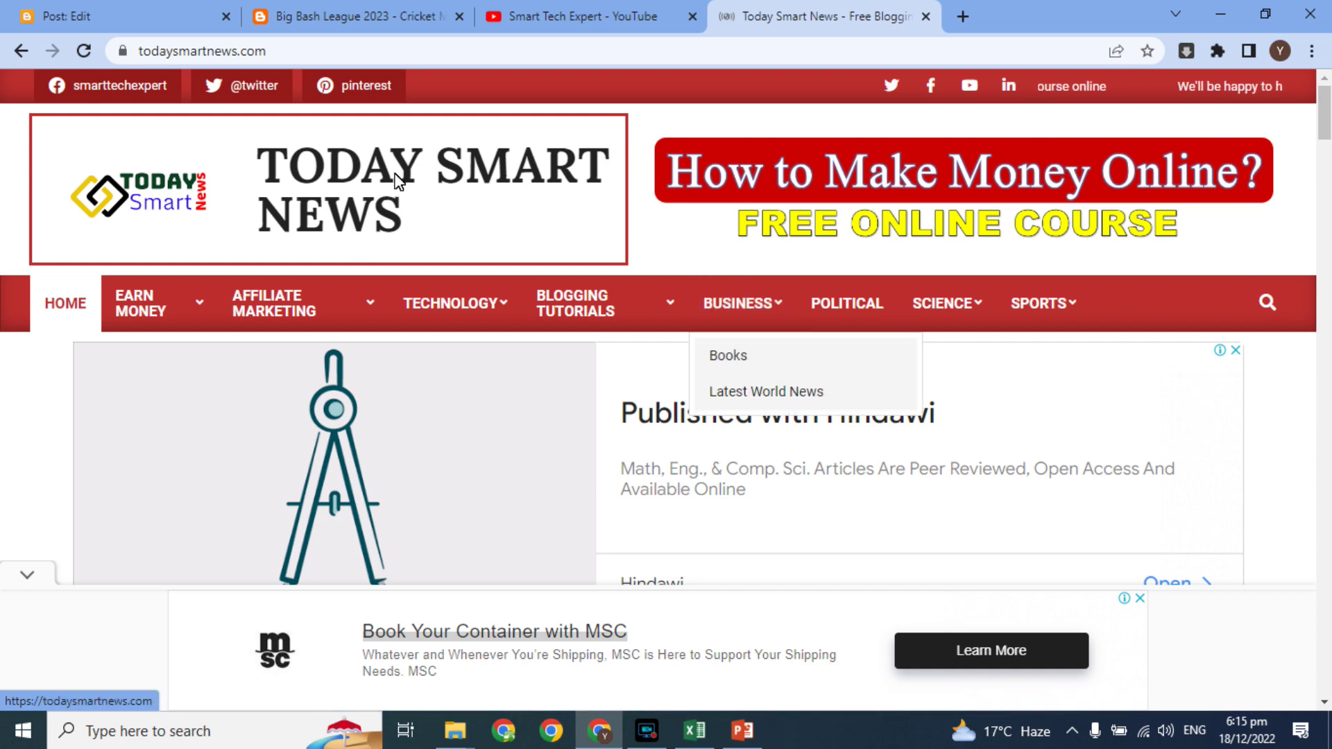
- Load the Cricket Match Today blog's home page and return to the blog's post list in Blogger
click(290, 16)
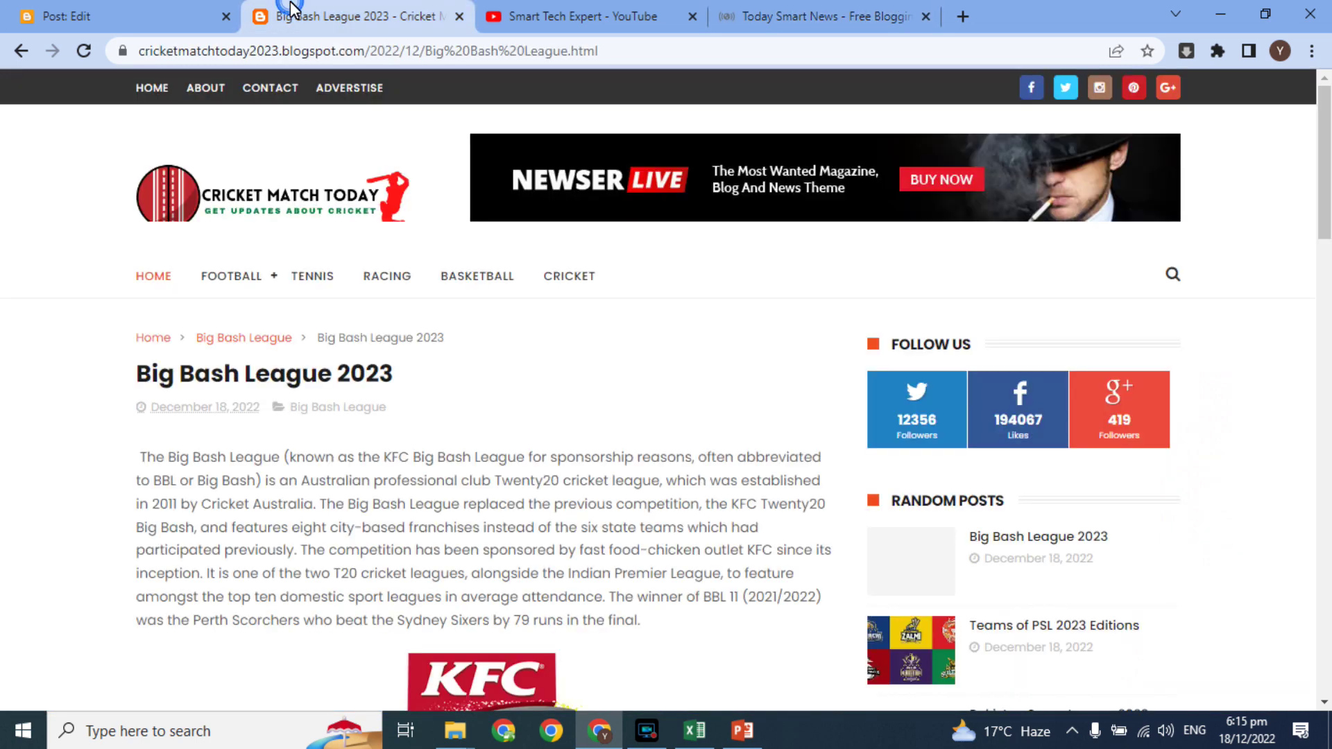
click(138, 275)
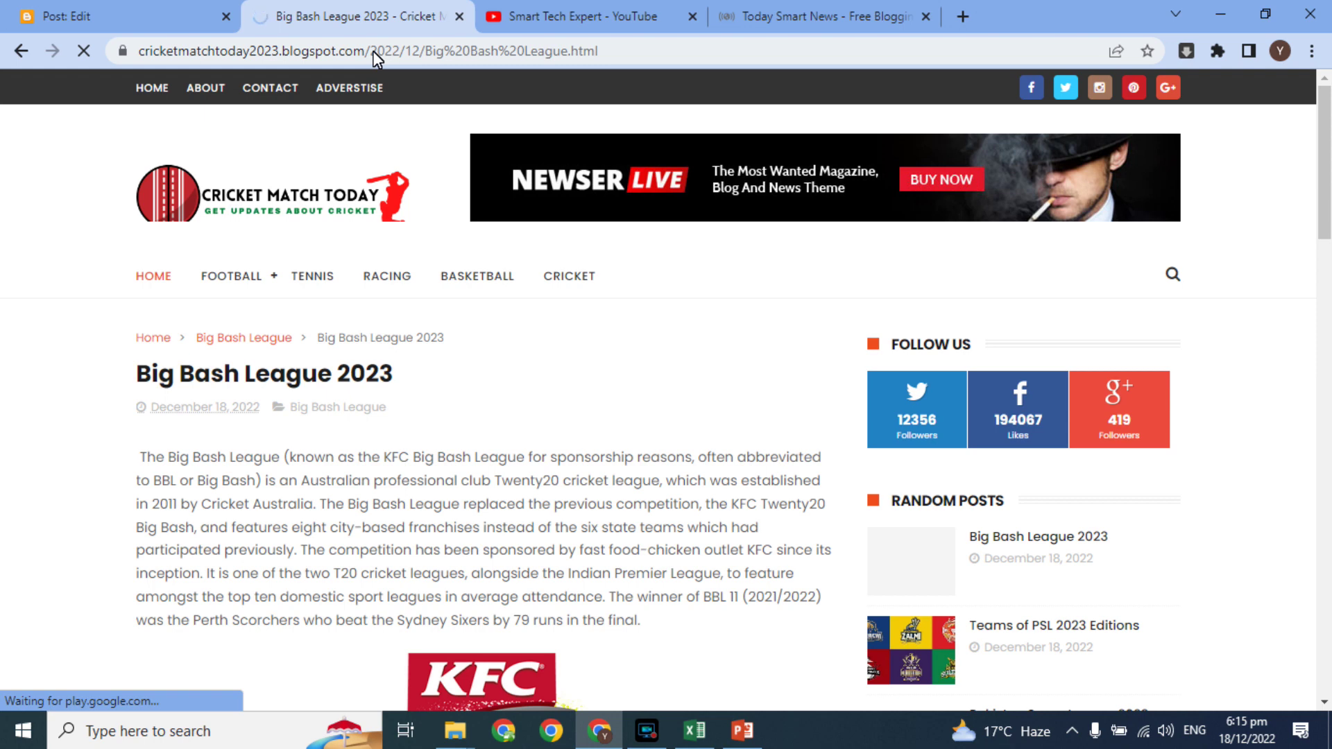
click(70, 16)
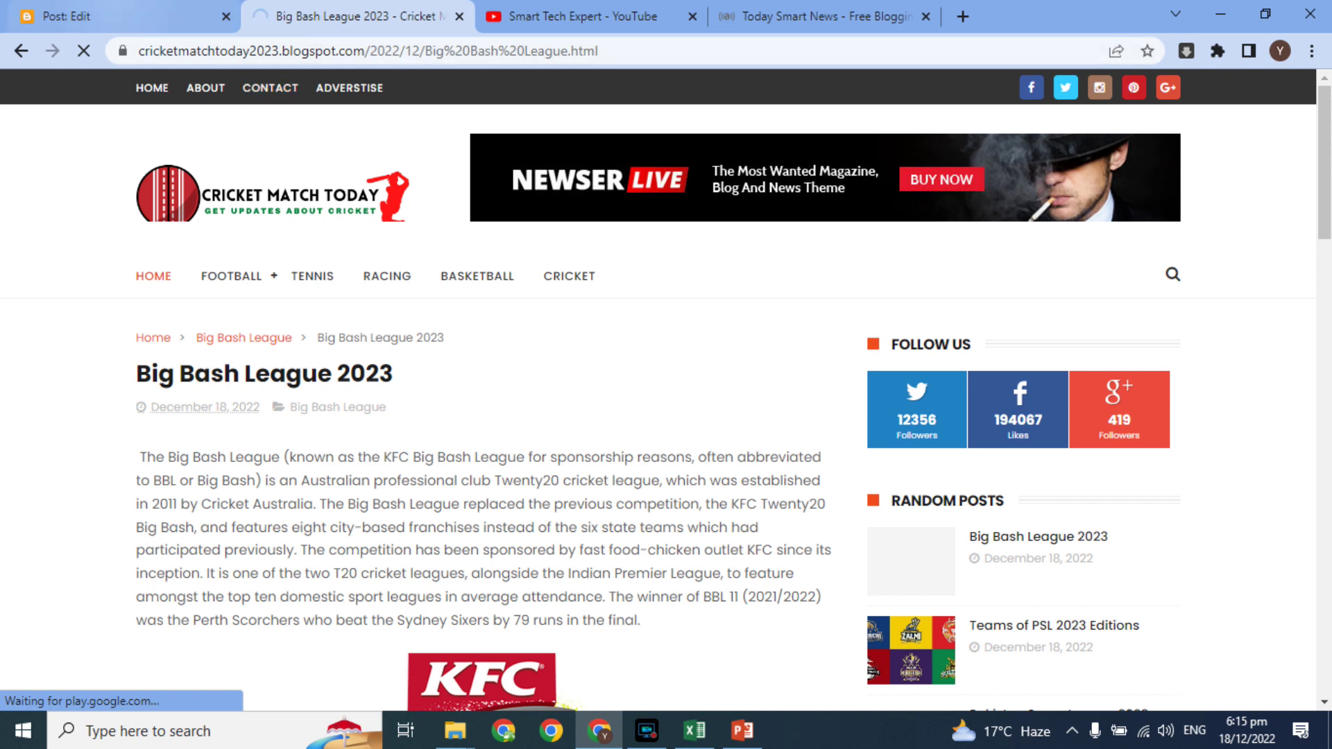
click(31, 103)
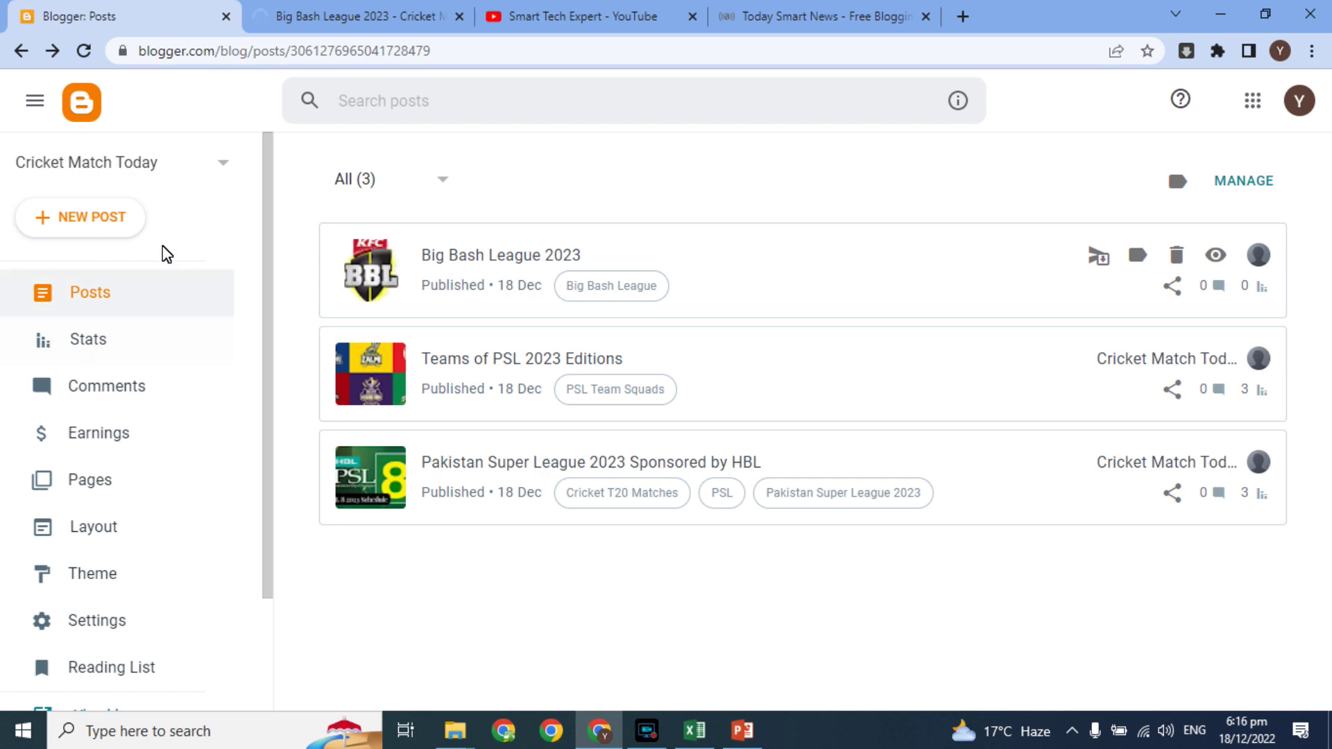
- Open the Google home page in a new browser tab
click(962, 16)
text(go)
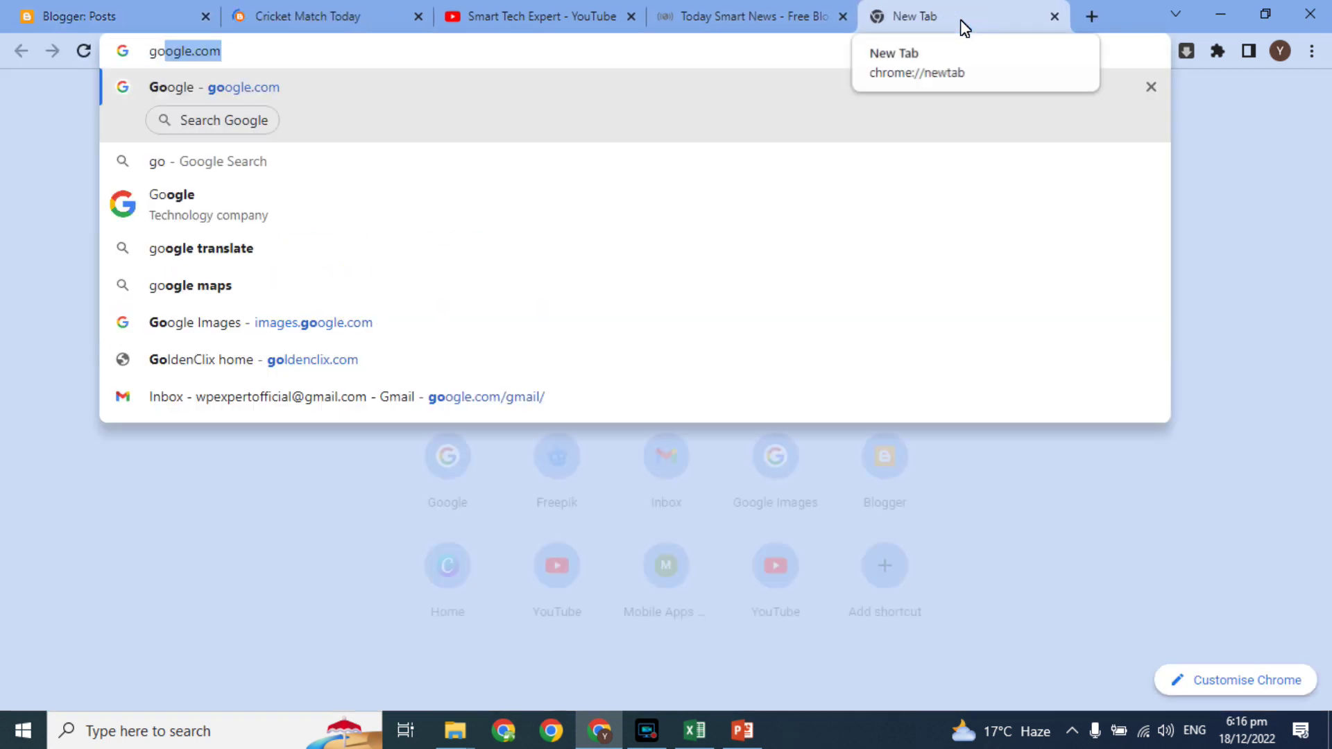
key(Return)
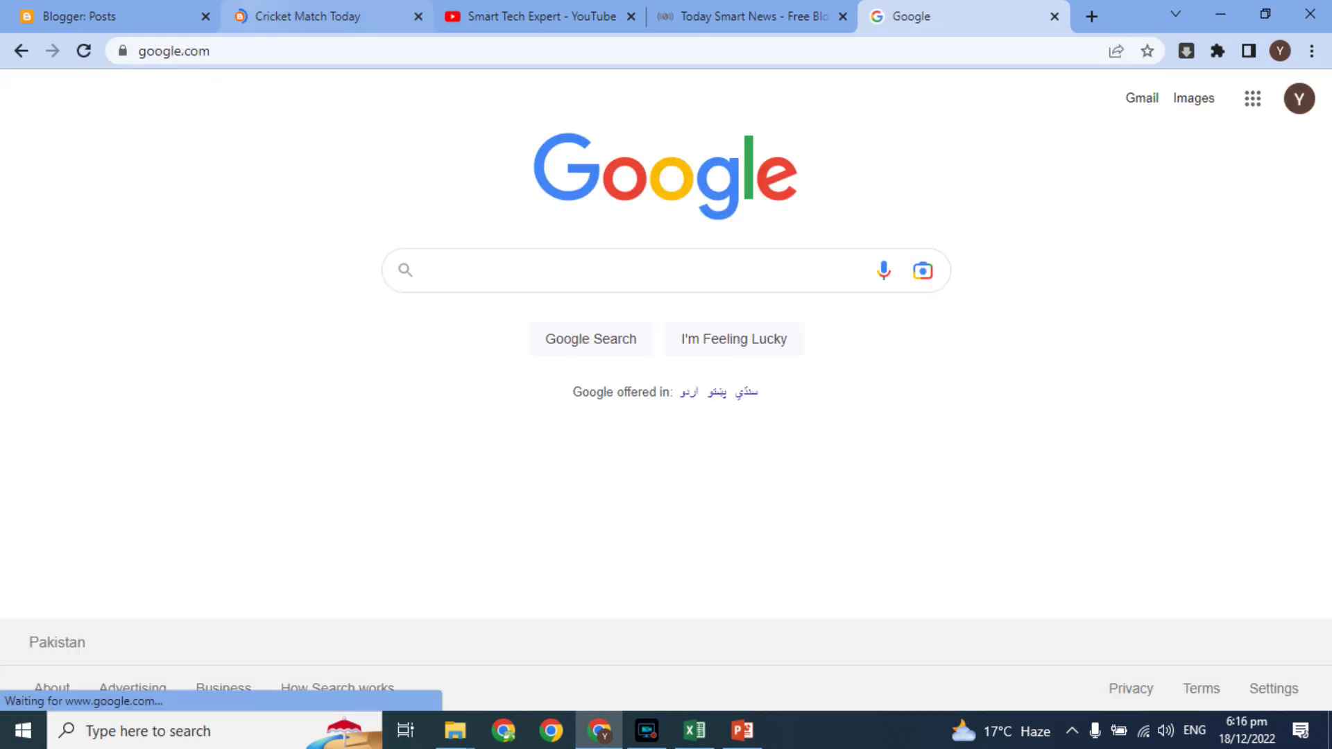
- Check whether a site exists at cricketmatchtoday.com by shortening the blog's address to that domain and loading it
click(264, 17)
click(219, 51)
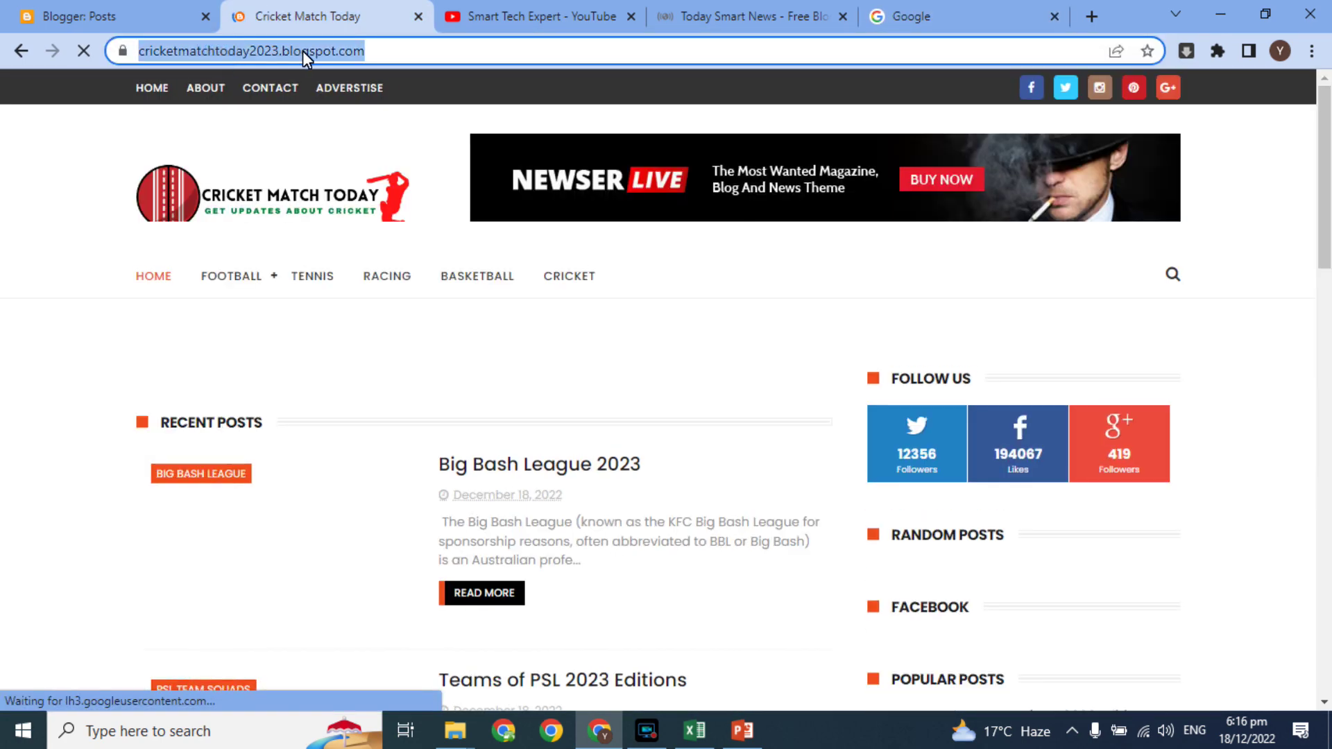
double_click(303, 51)
key(BackSpace)
key(BackSpace)
key(BackSpace)
key(BackSpace)
key(BackSpace)
key(BackSpace)
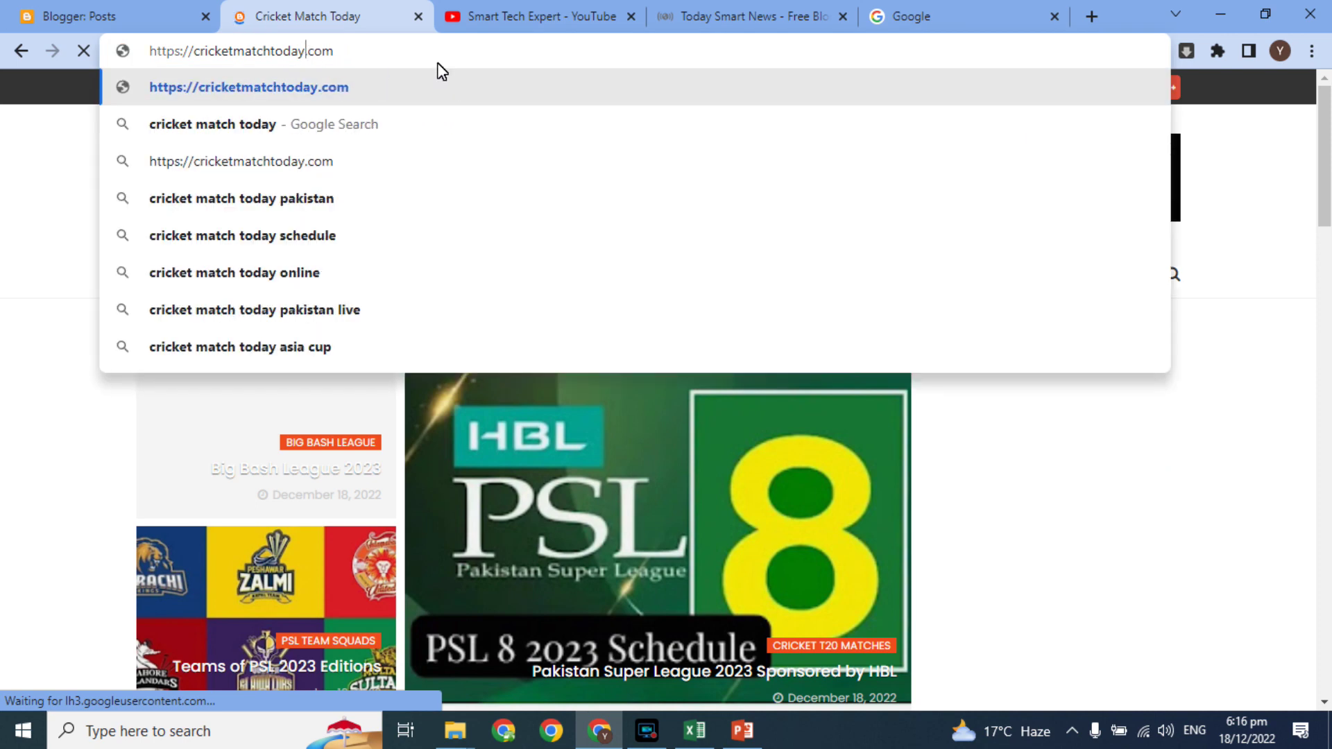
key(Return)
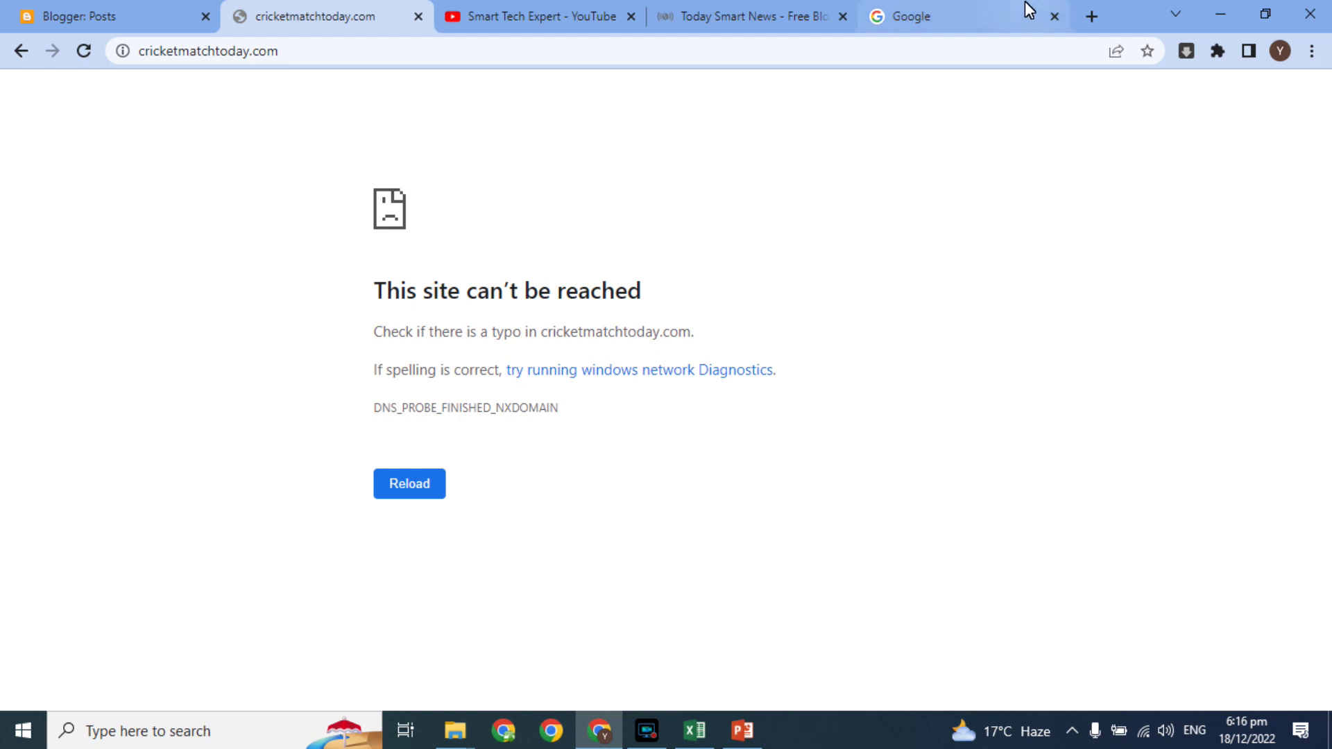
- Search Google for godaddy and open the official GoDaddy site from the results
click(974, 24)
text(go)
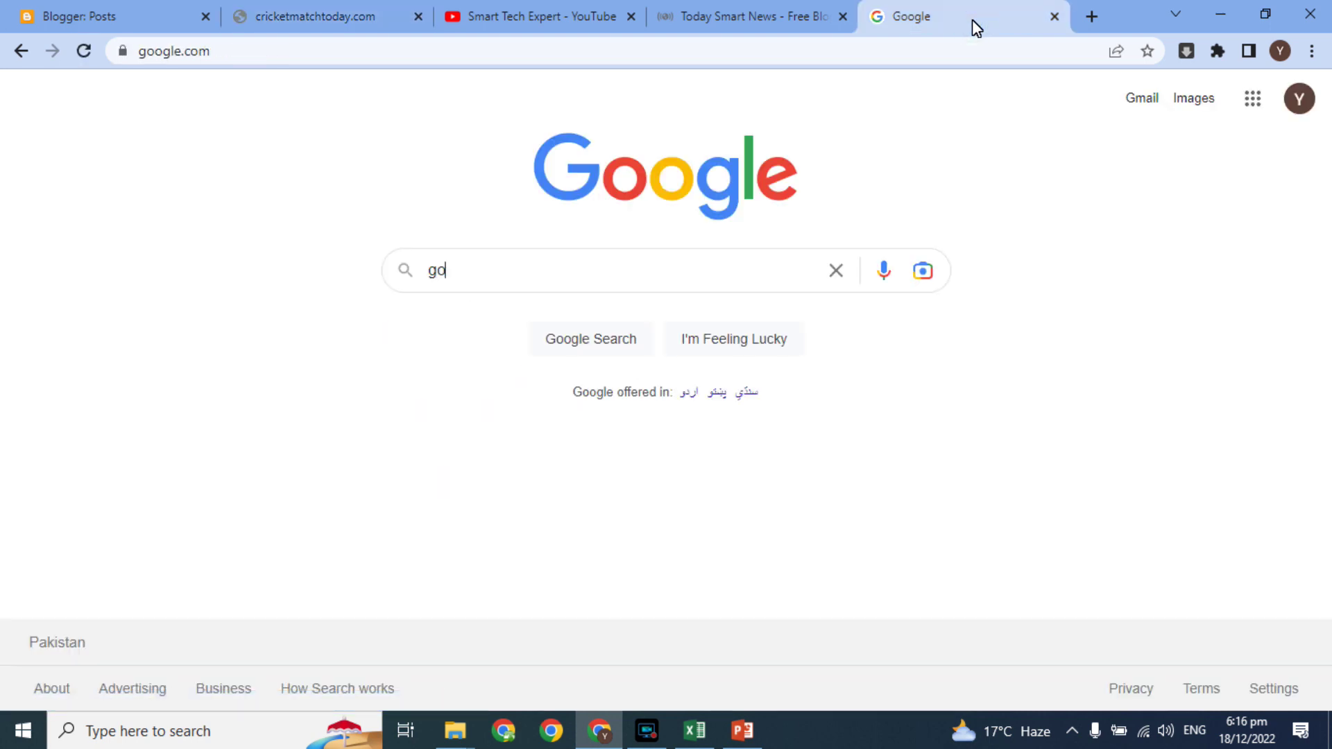
text(daddy)
key(Return)
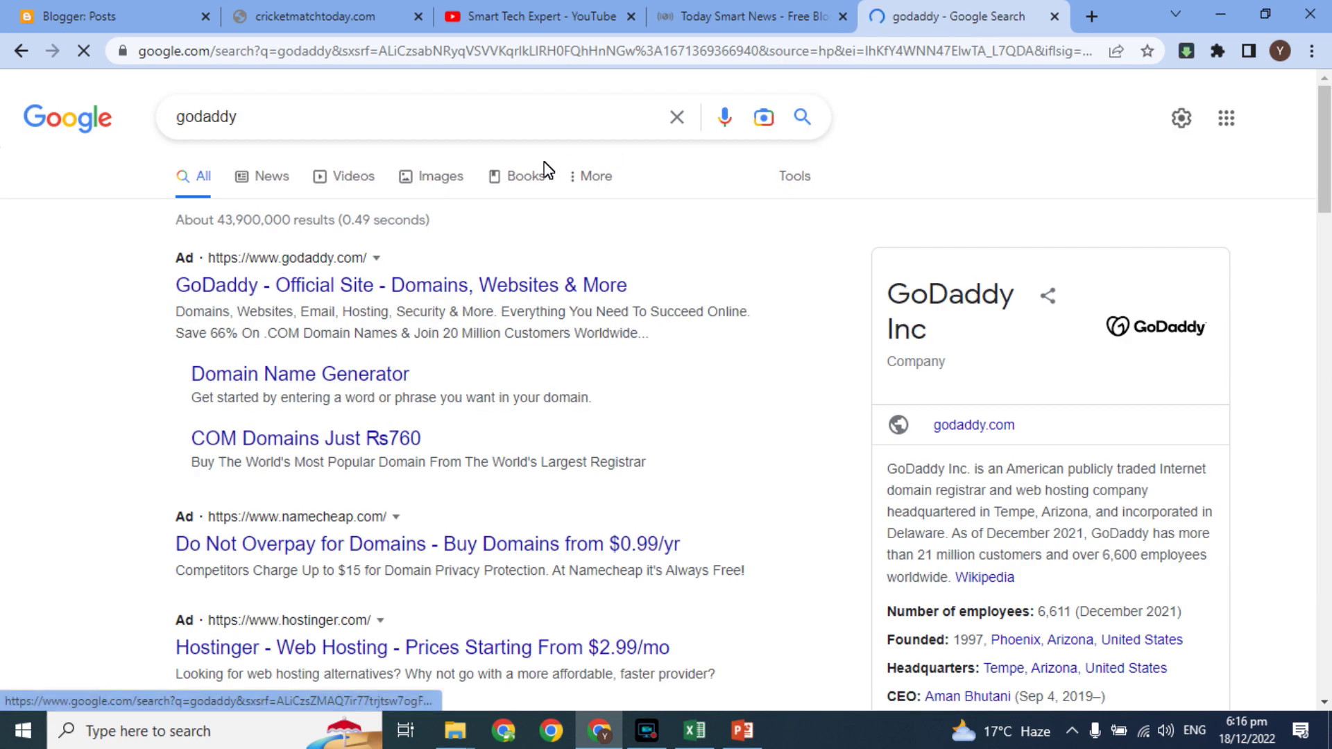
click(331, 290)
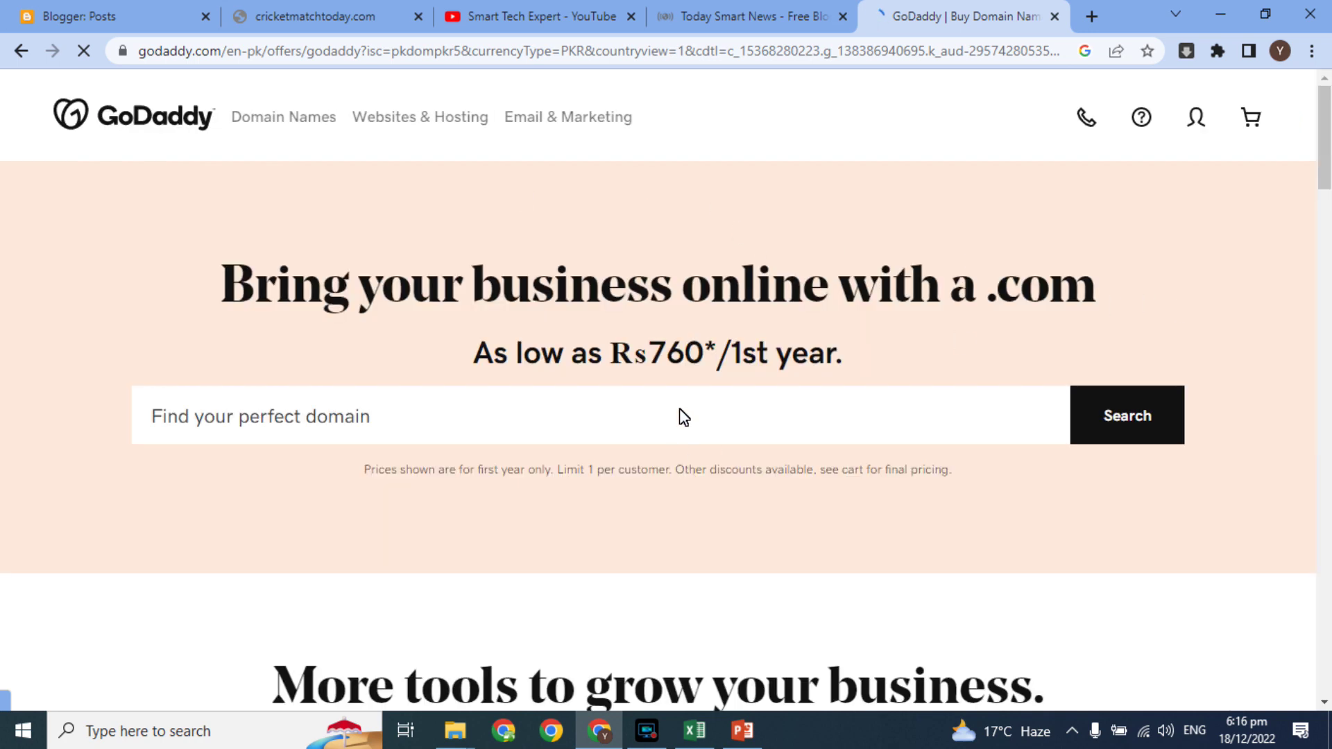
- Search GoDaddy for the domain cricketmatchtoday.com
click(657, 412)
text(cricketmatch)
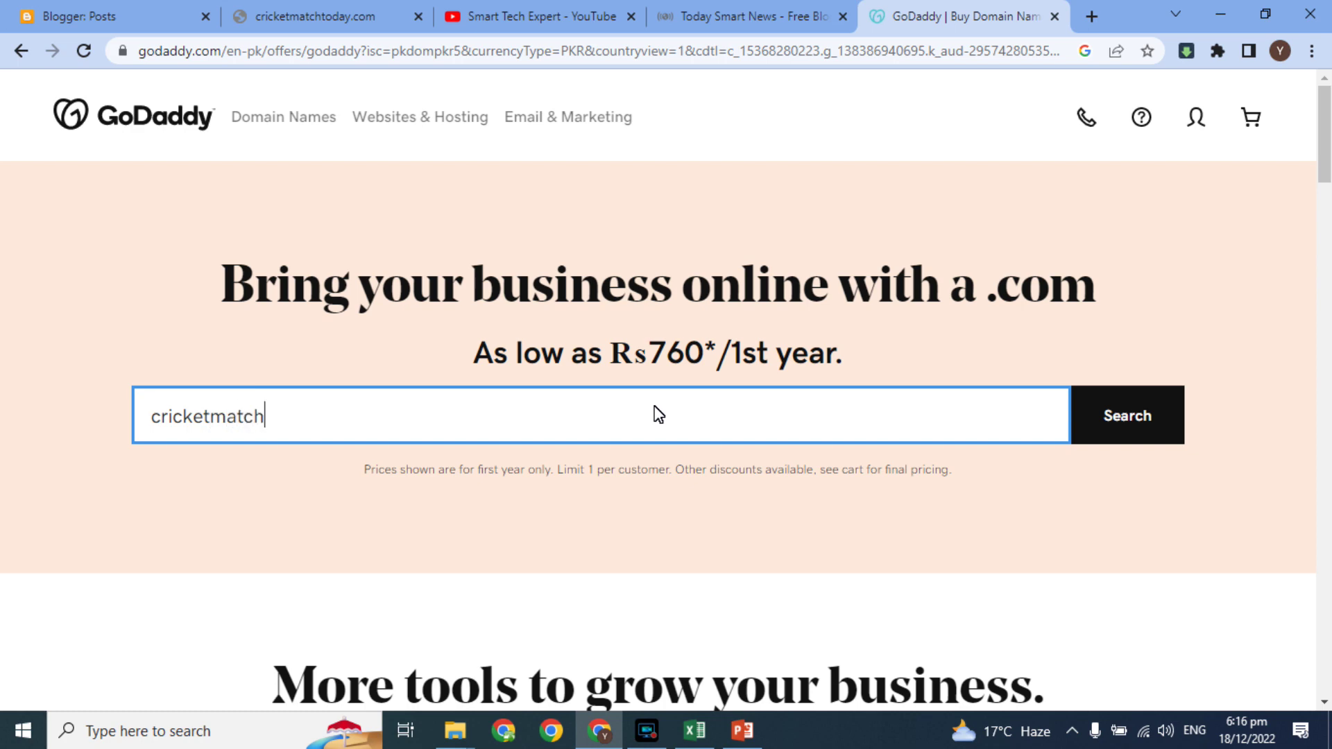
text(today.com)
click(1125, 420)
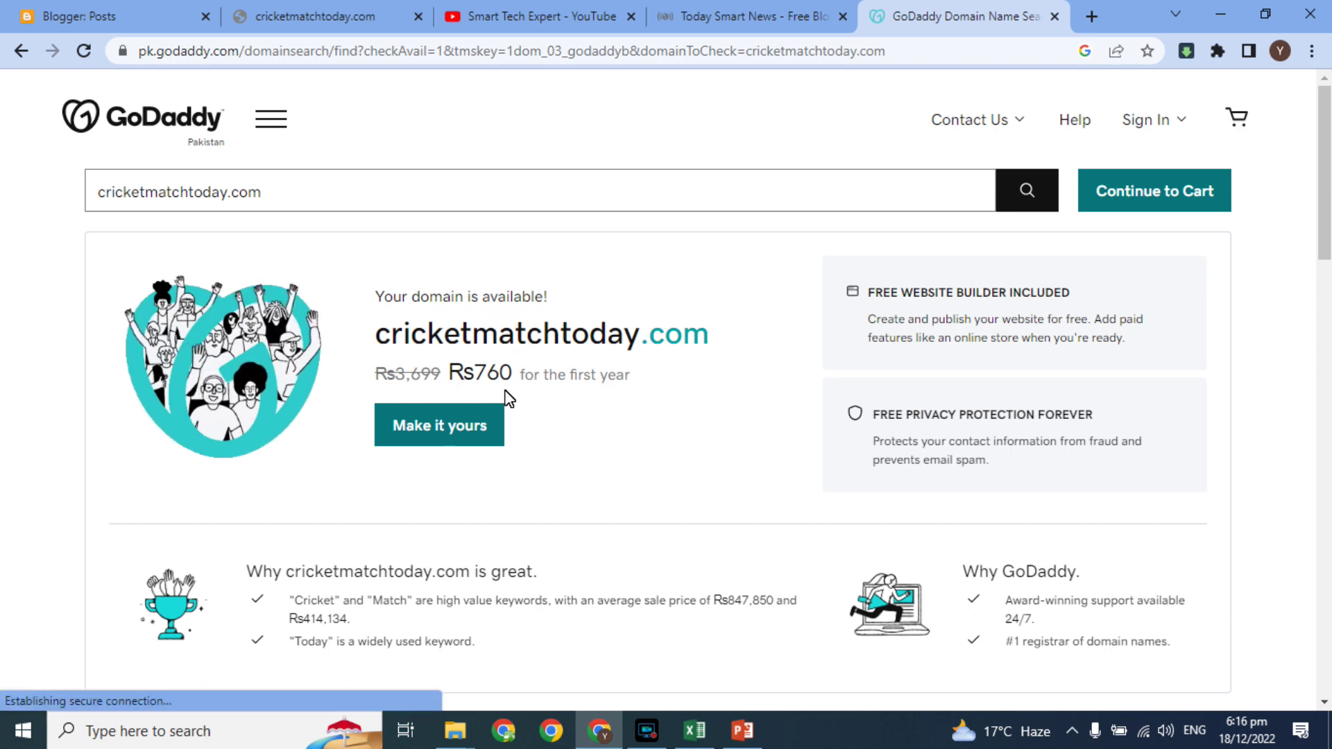
- Add cricketmatchtoday.com to the order and proceed to the domain registration options
drag(490, 374, 544, 376)
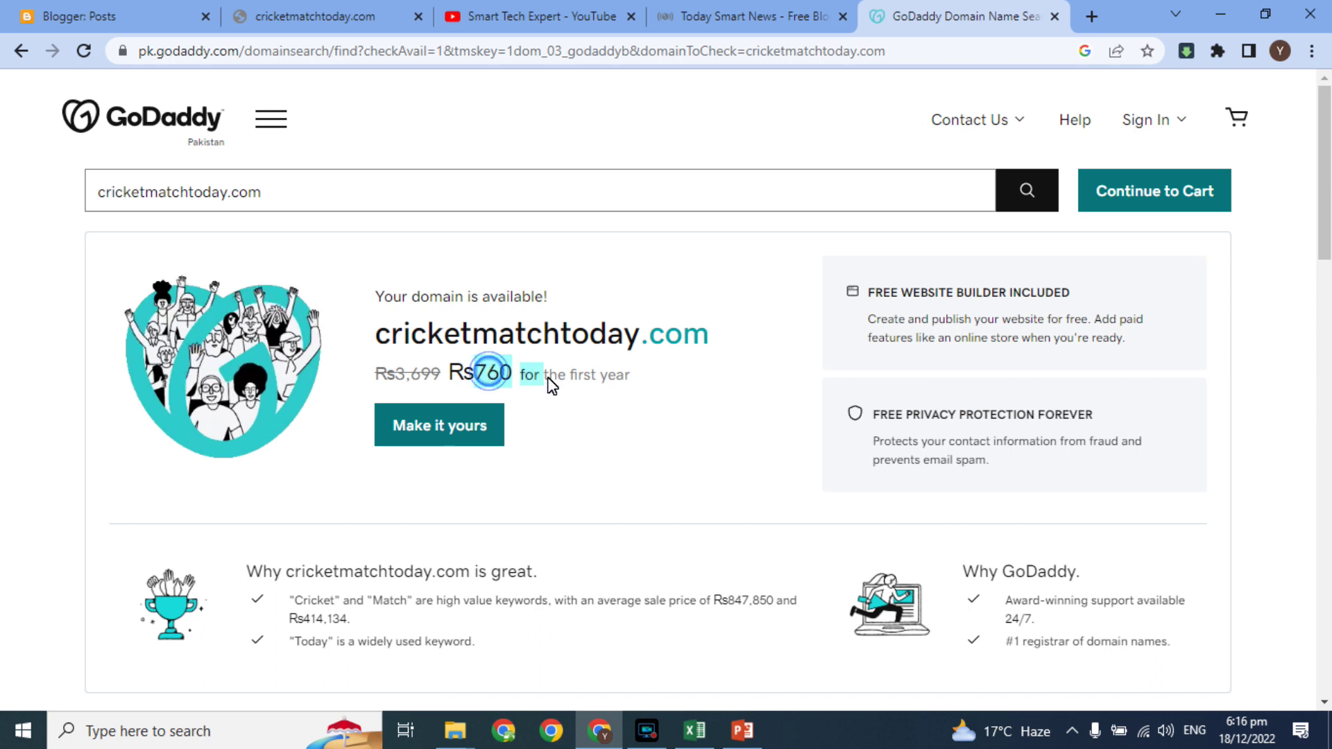
click(443, 420)
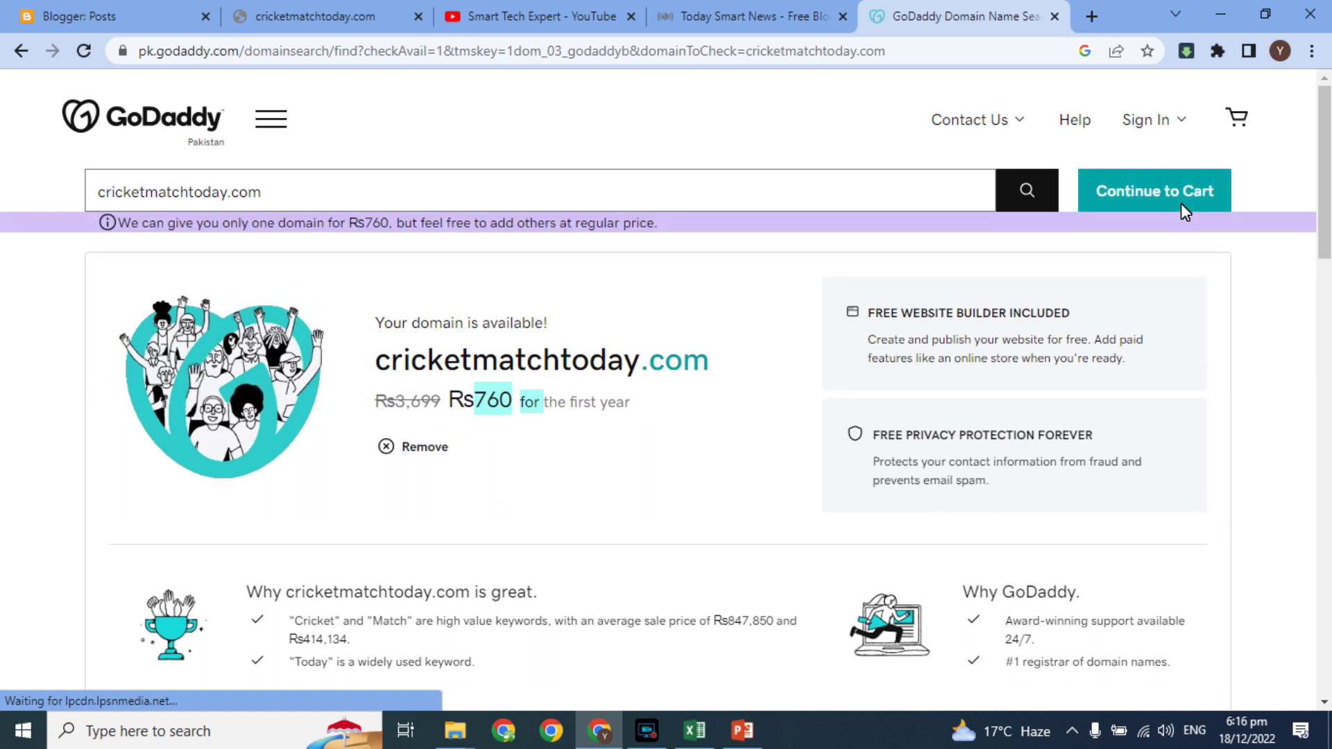
click(1172, 194)
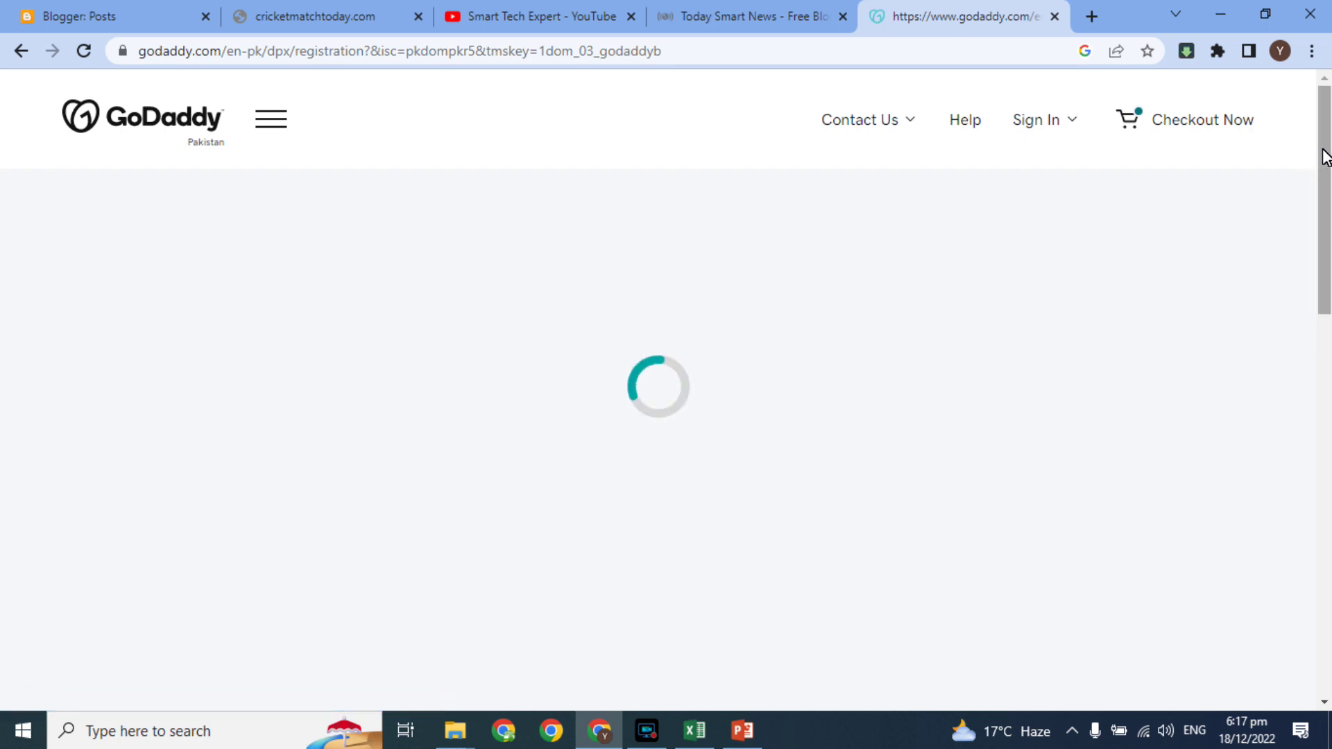
- Choose No Domain Protection, deselect the free website offer, and continue to the cart
drag(1325, 156, 1326, 177)
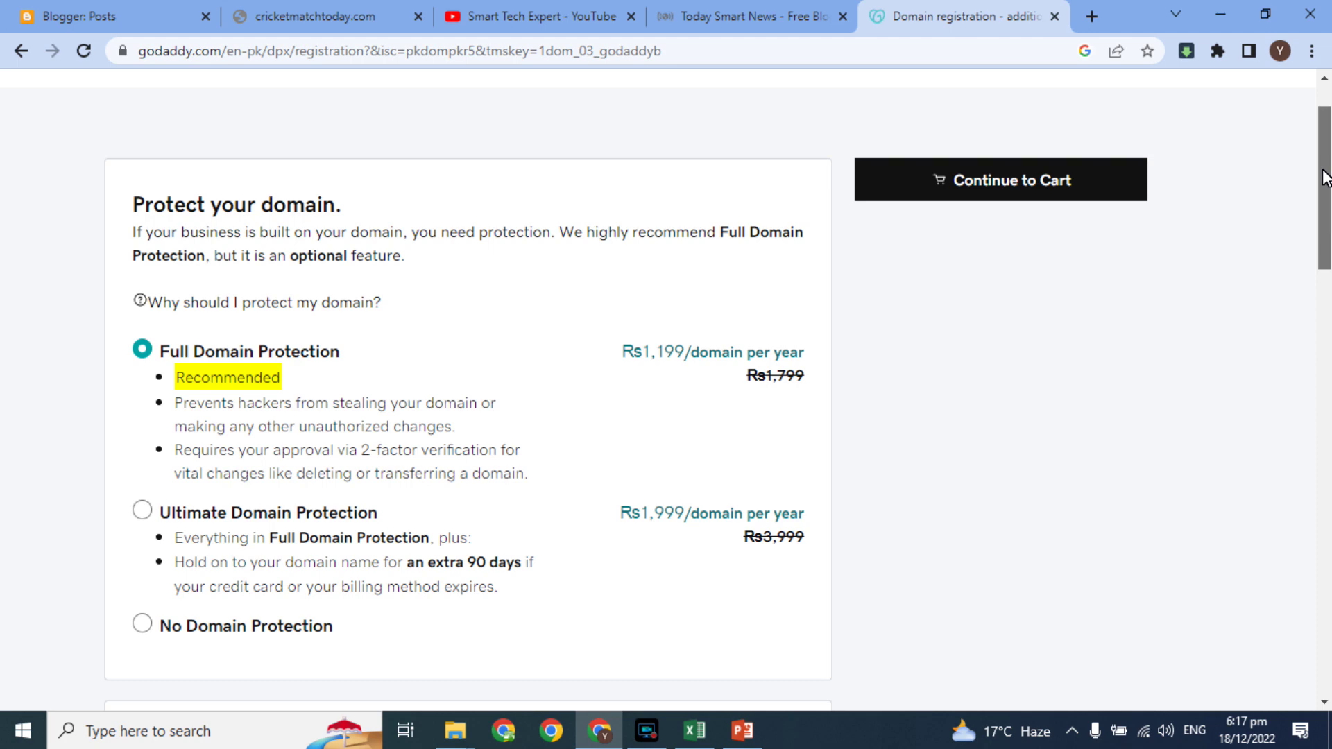
drag(1324, 172, 1247, 169)
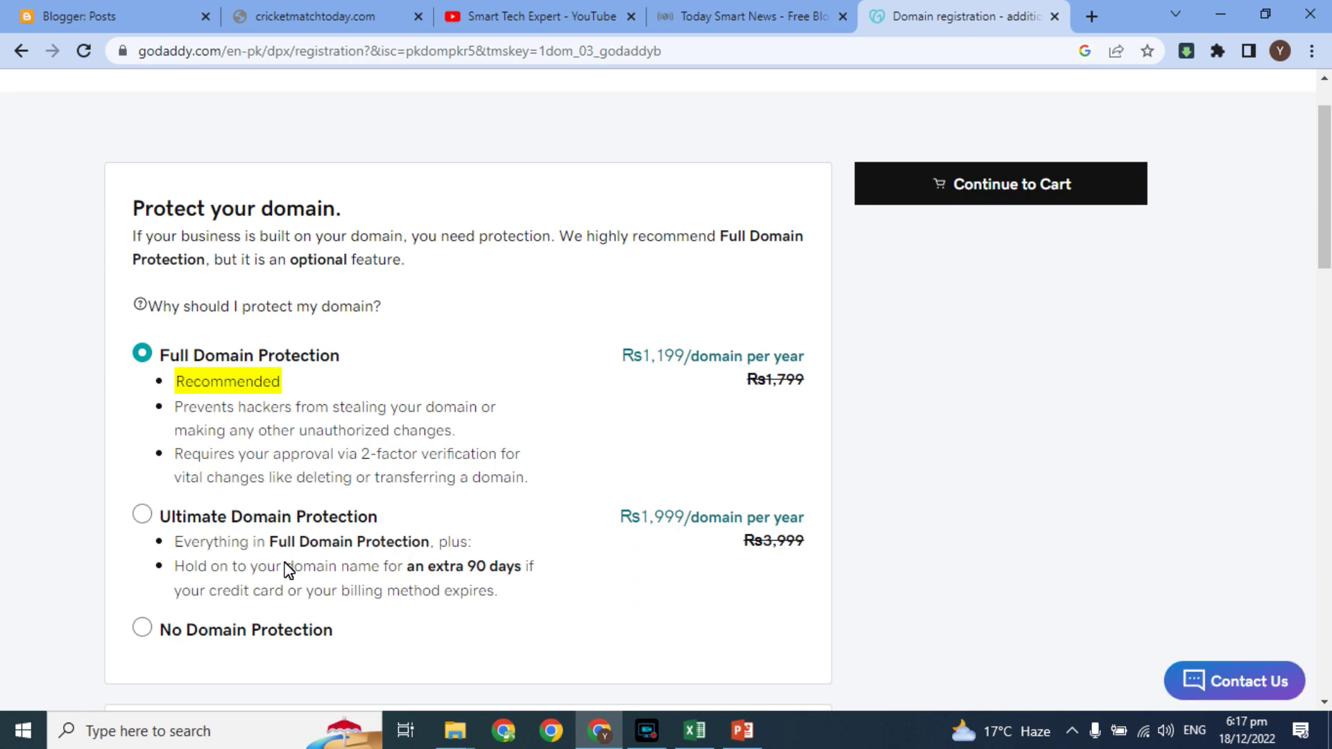
click(142, 628)
drag(1324, 257, 1308, 392)
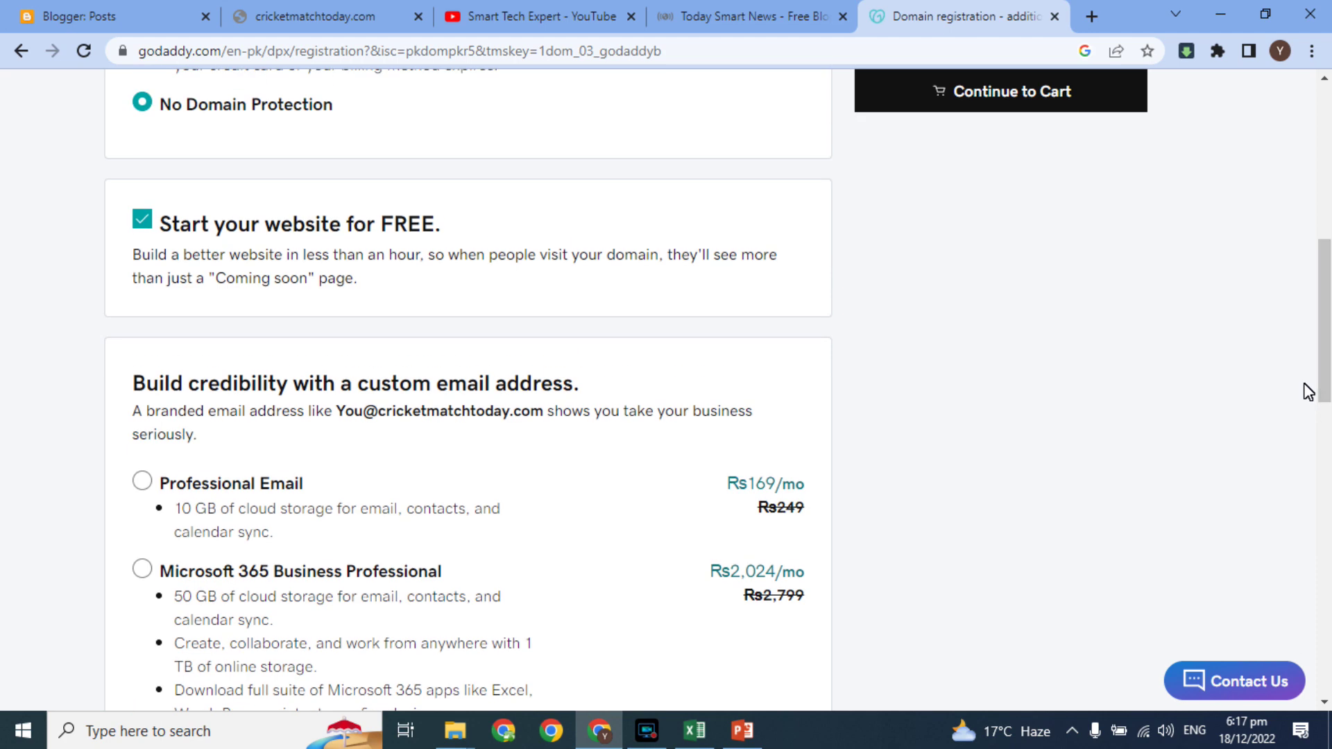
click(142, 221)
drag(1327, 378, 1272, 132)
click(998, 255)
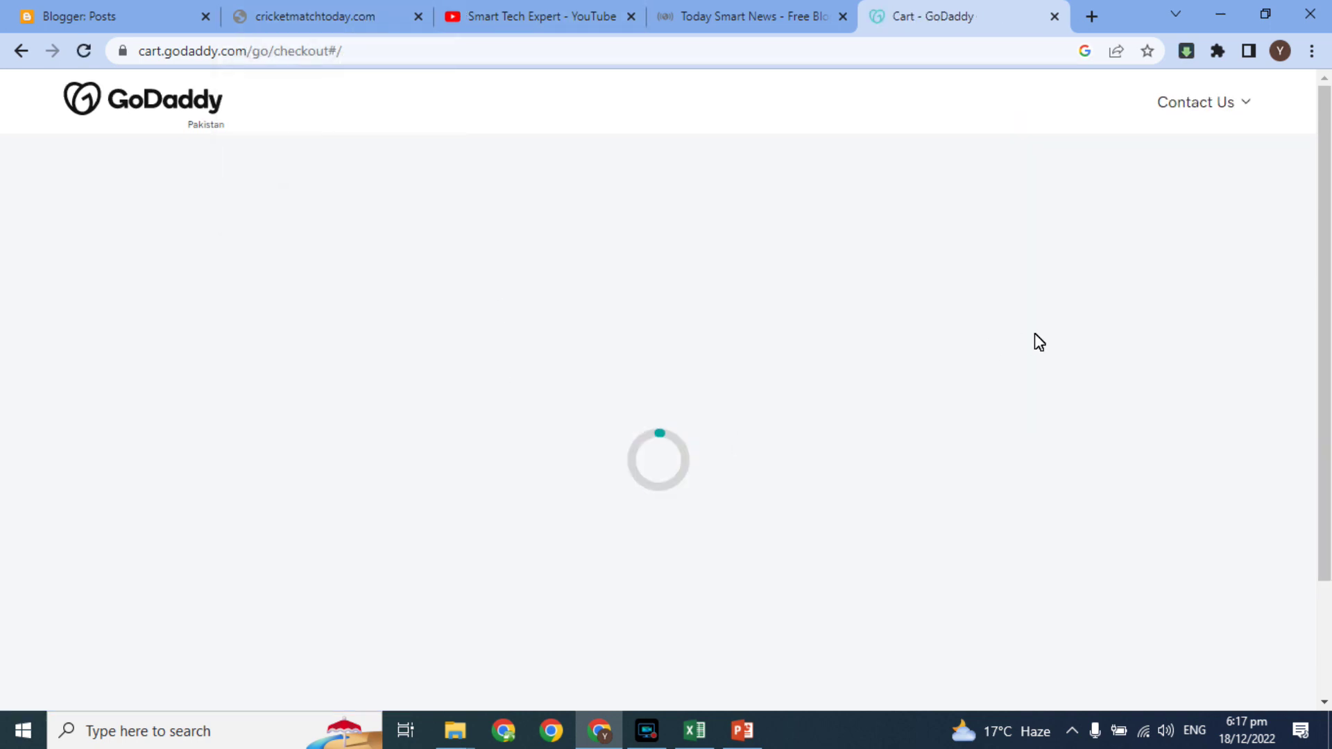
- Set the cricketmatchtoday.com registration term to 1 Year and review the order subtotal
drag(1322, 160, 1325, 201)
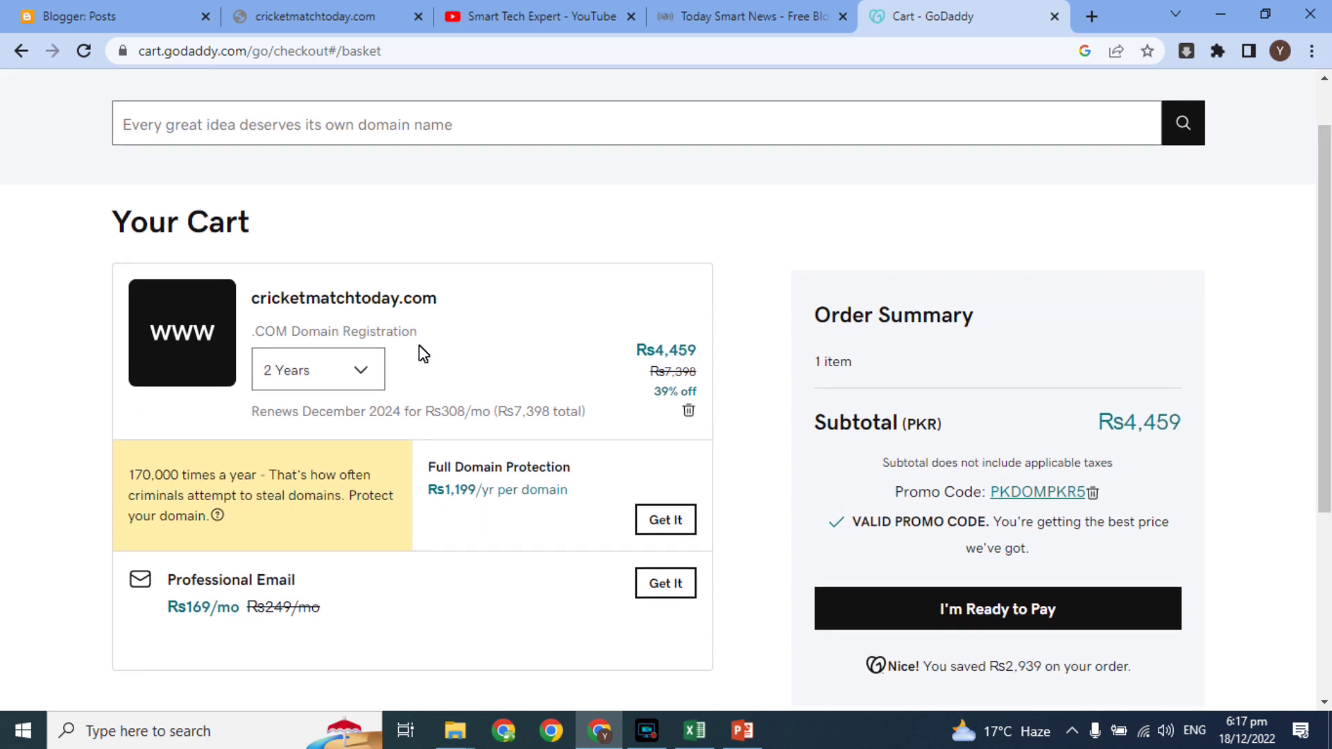
click(361, 372)
click(285, 413)
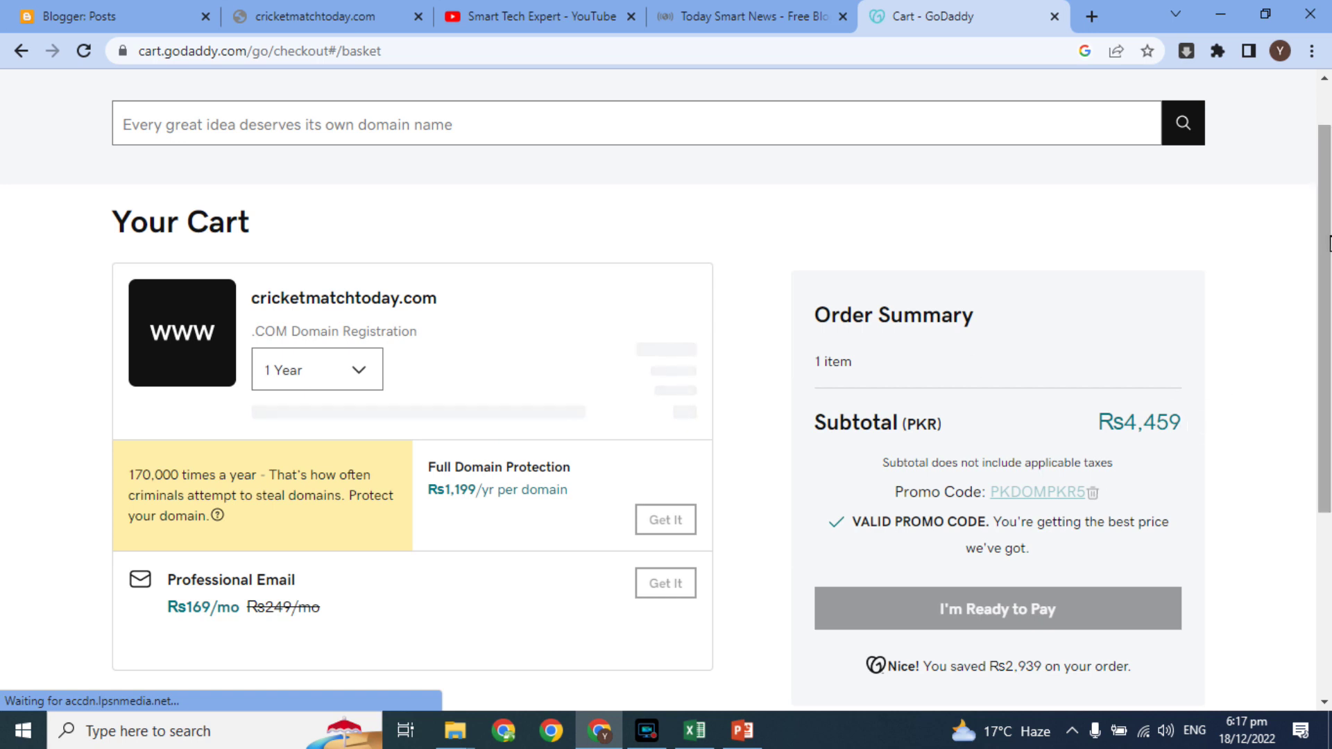
drag(1325, 239, 1237, 249)
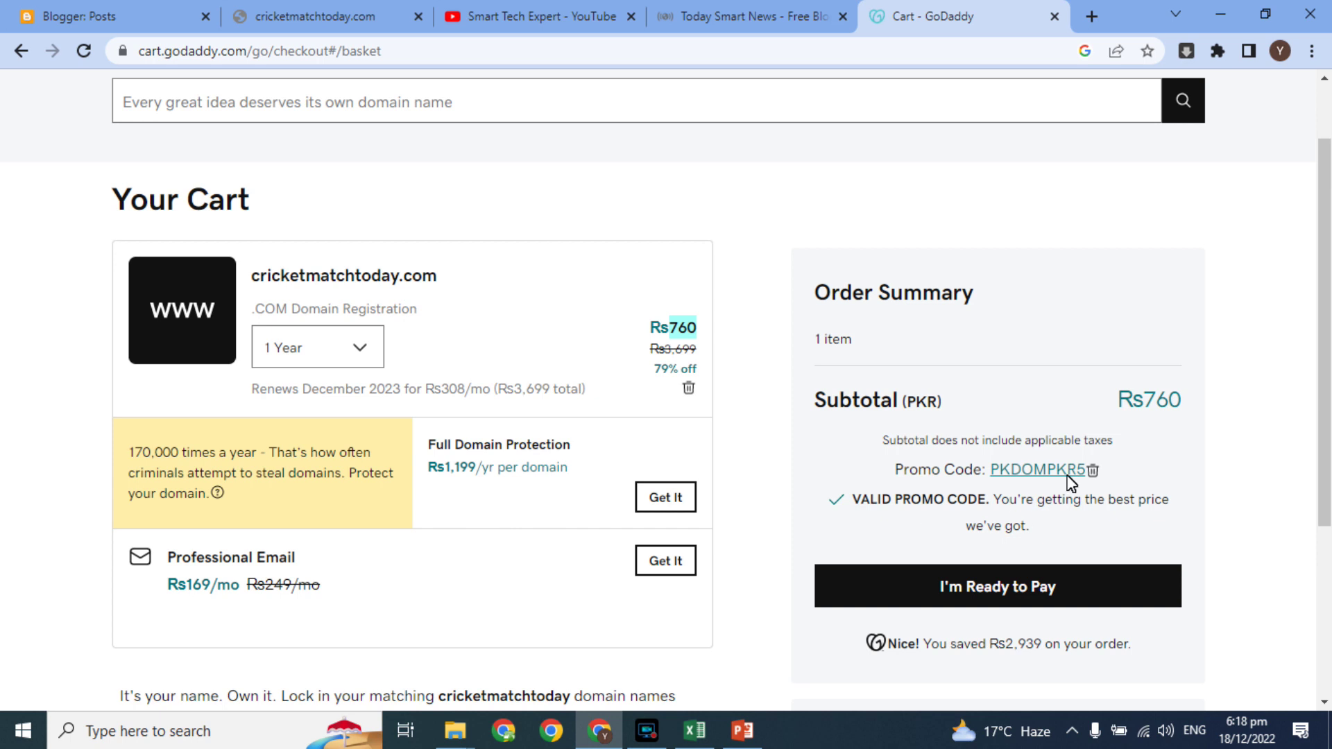
double_click(1164, 402)
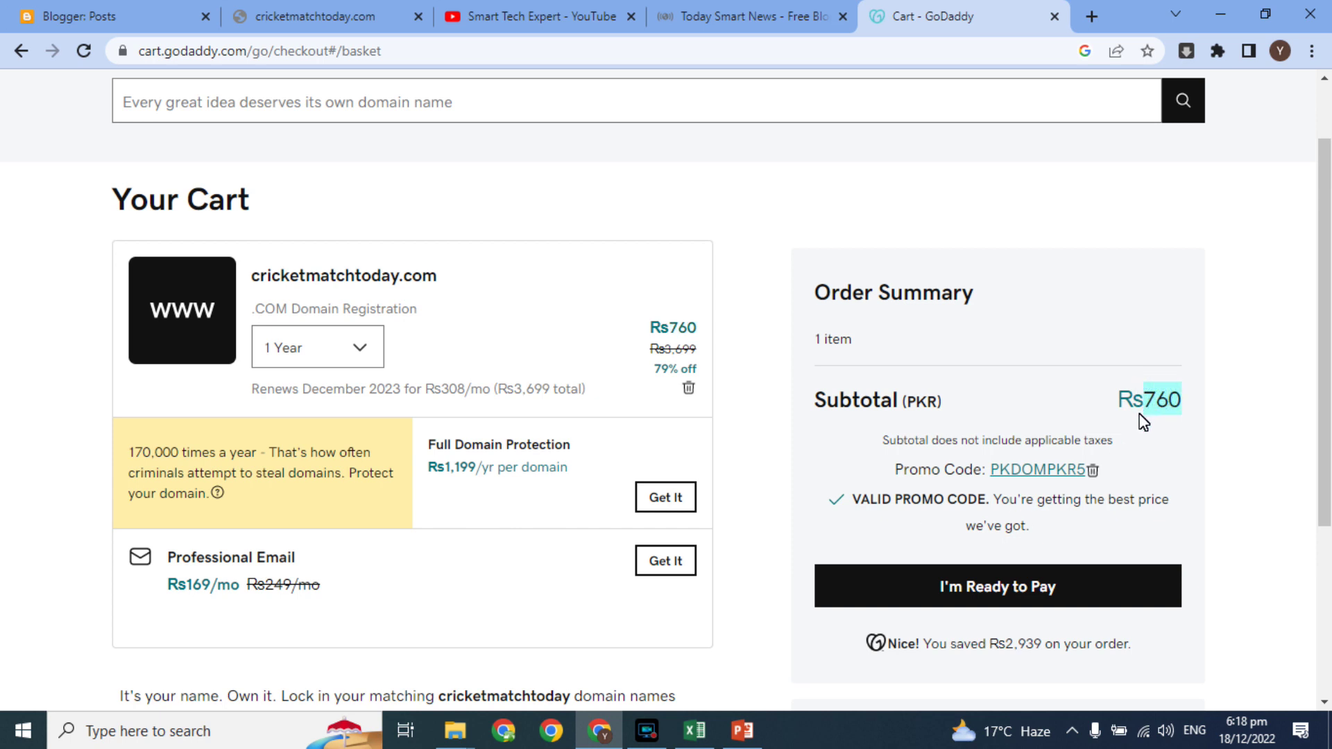
drag(1324, 369, 1326, 428)
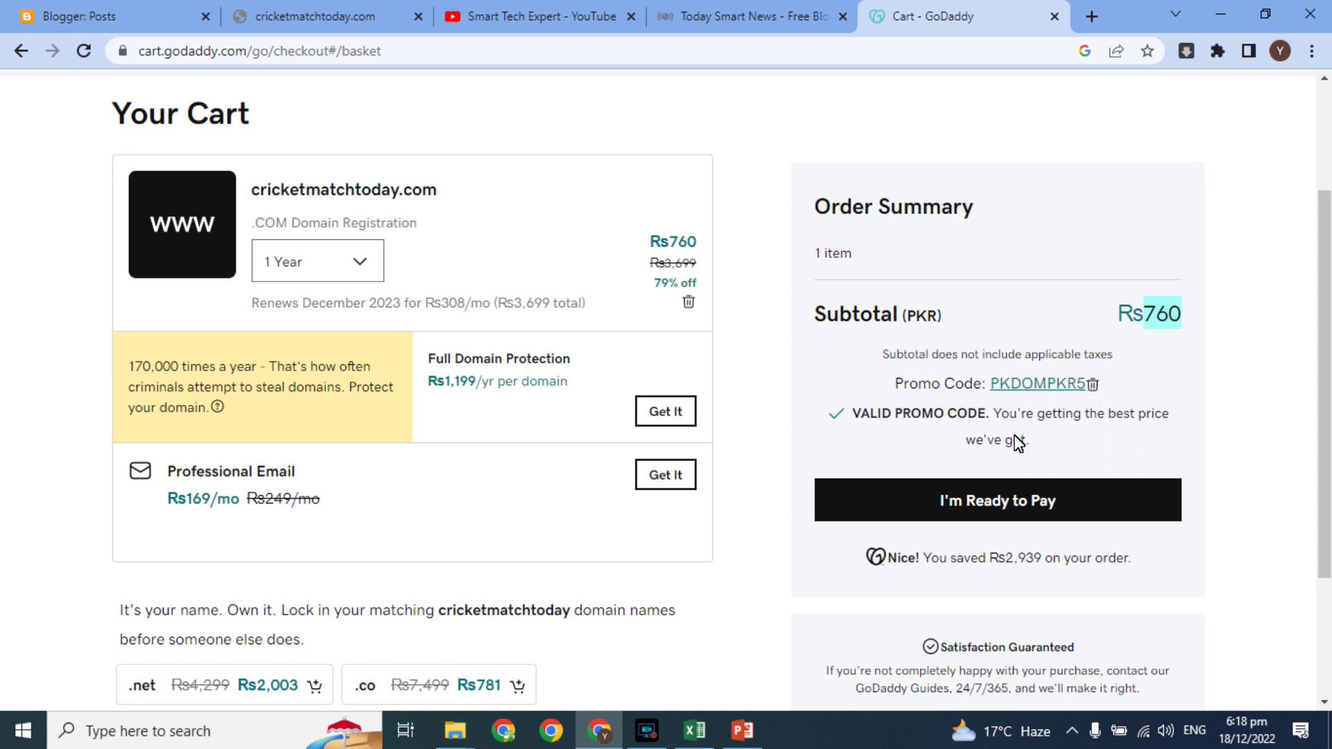
- Proceed to checkout, continue with the Google account, and link it to the existing GoDaddy account
click(977, 504)
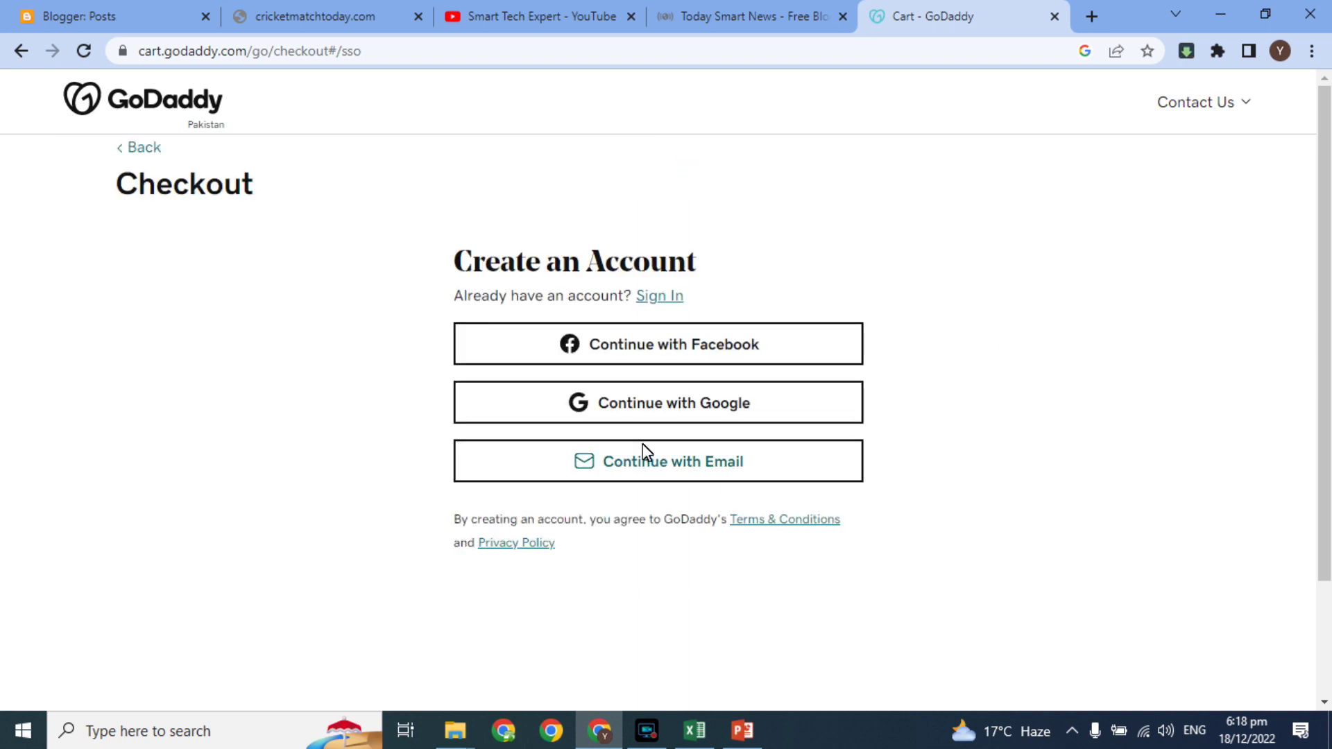
click(669, 405)
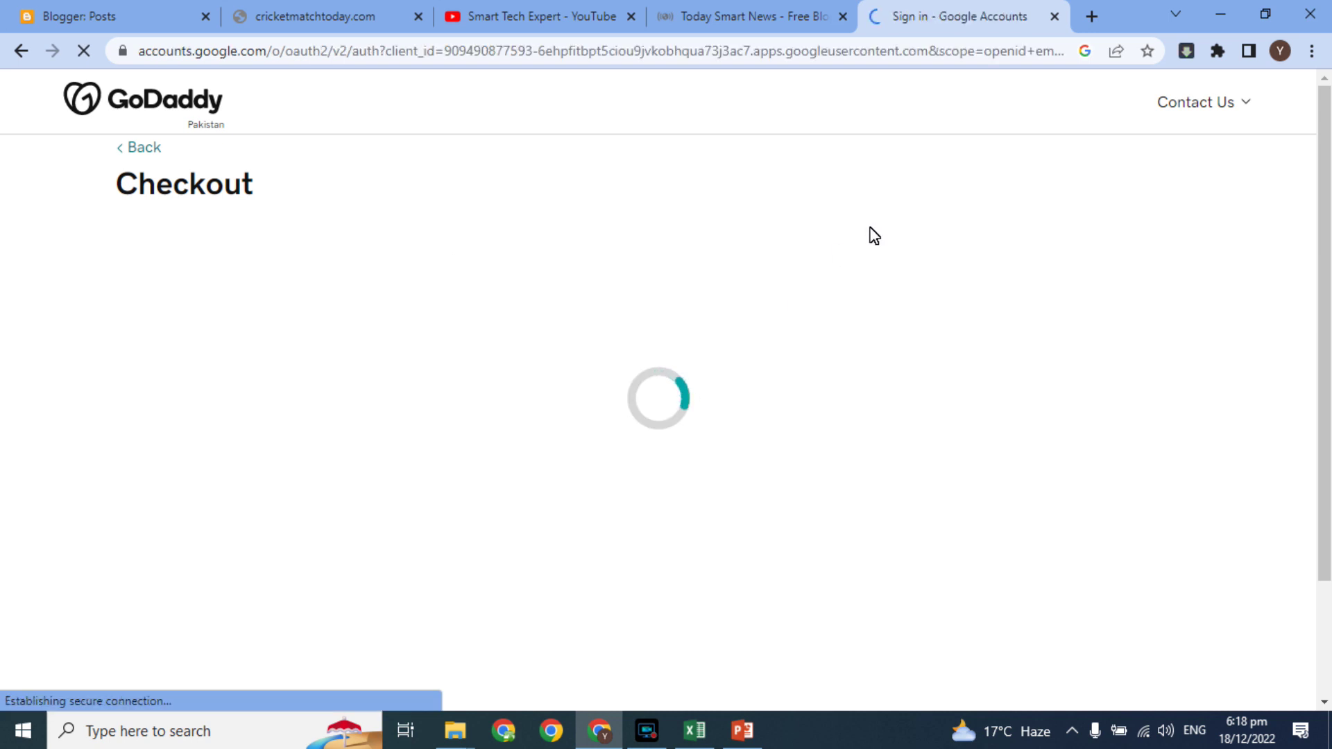
click(566, 351)
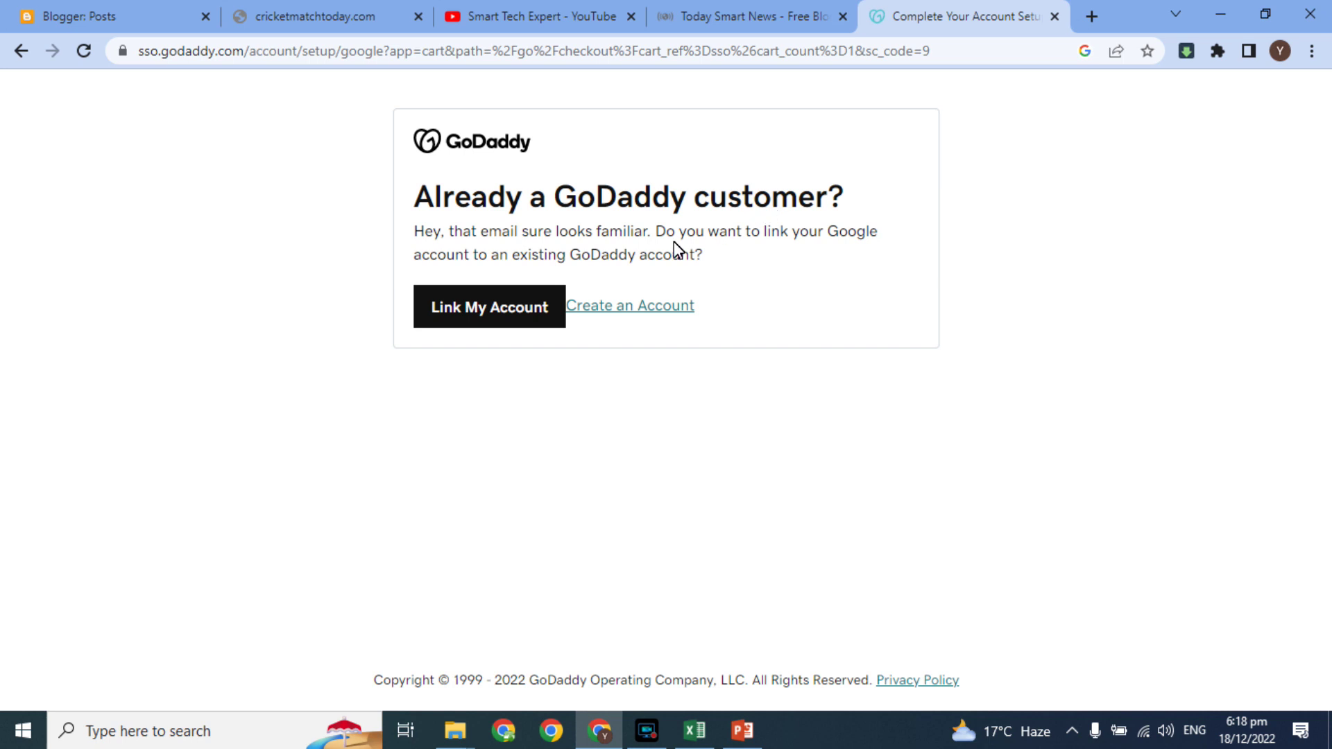
click(501, 307)
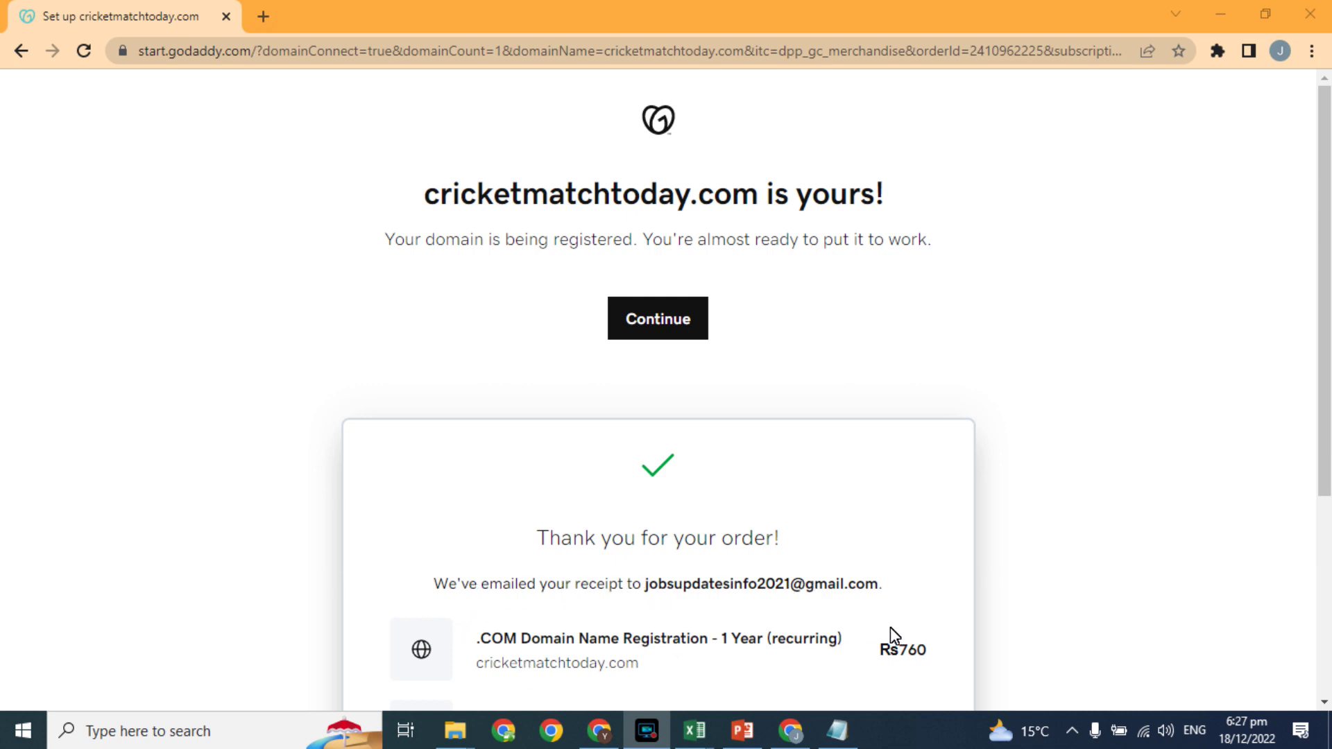
- Continue from the order confirmation and postpone the setup choice for cricketmatchtoday.com
click(660, 316)
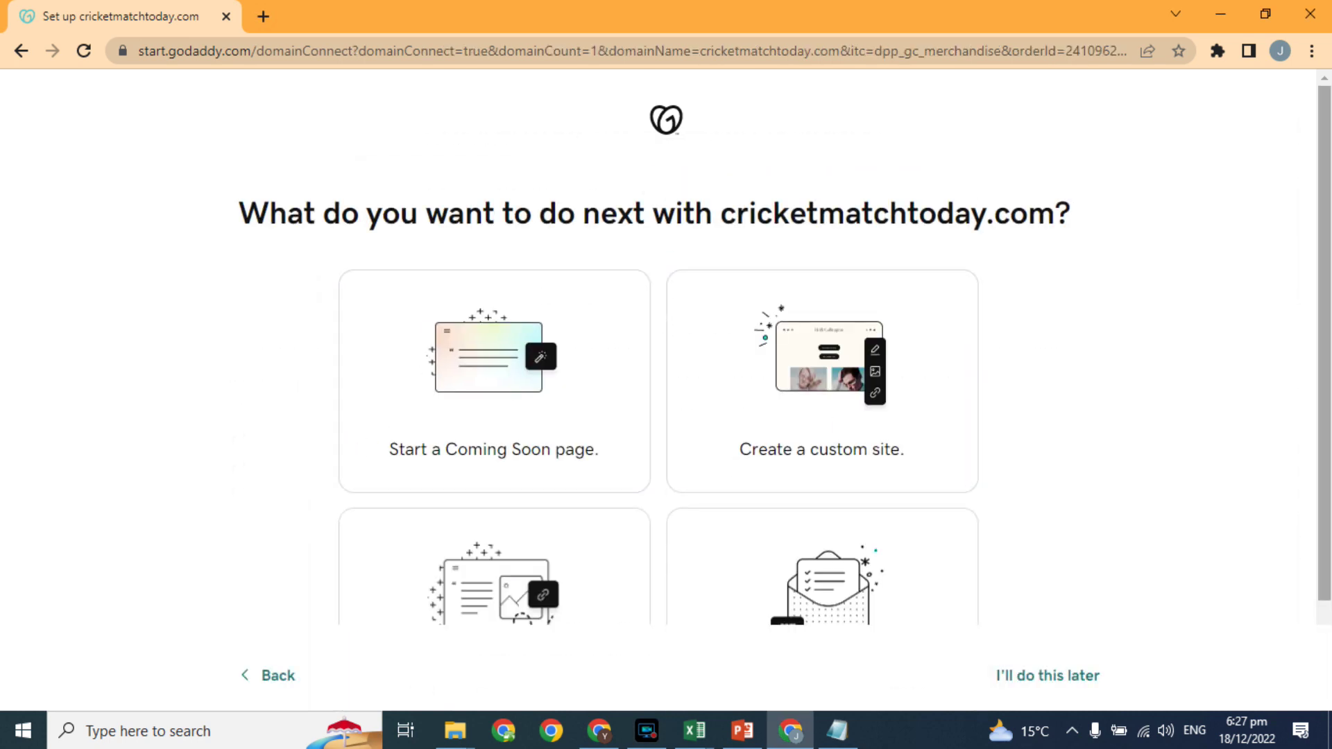
scroll(1322, 275, down, 2)
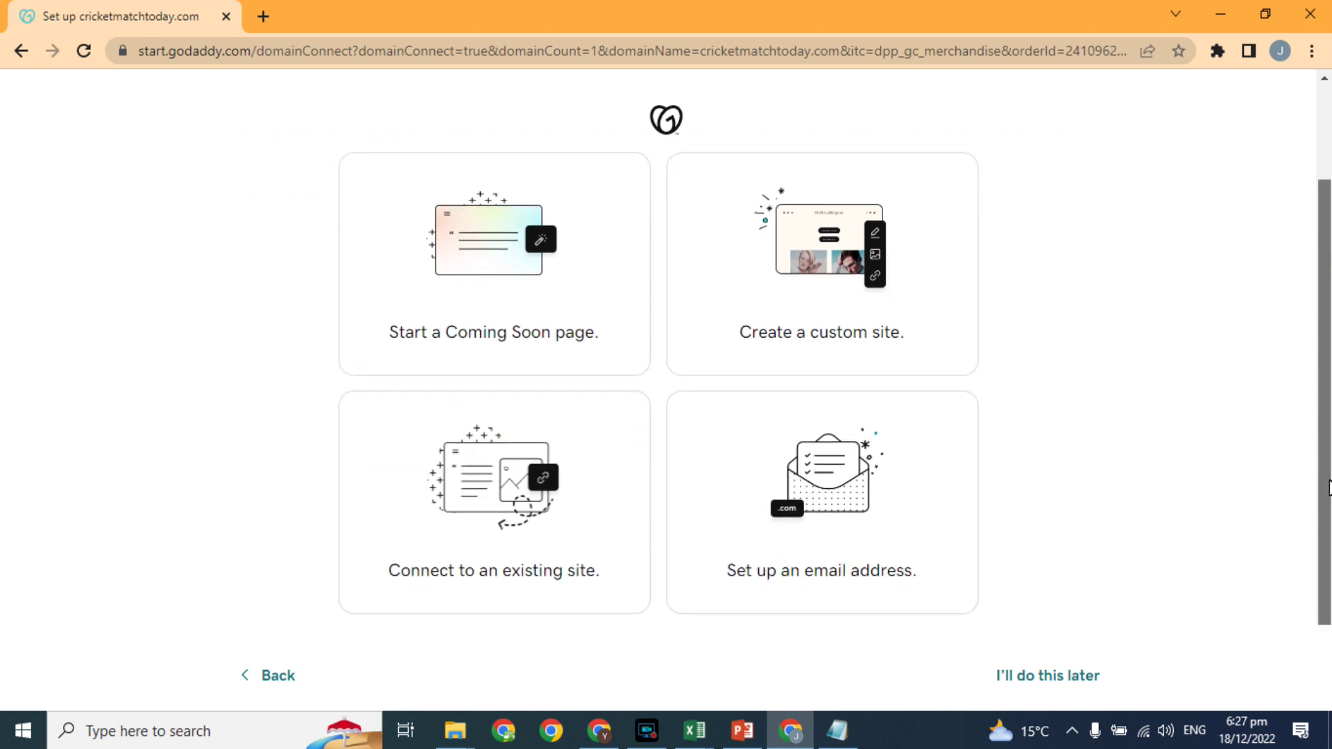
click(1029, 676)
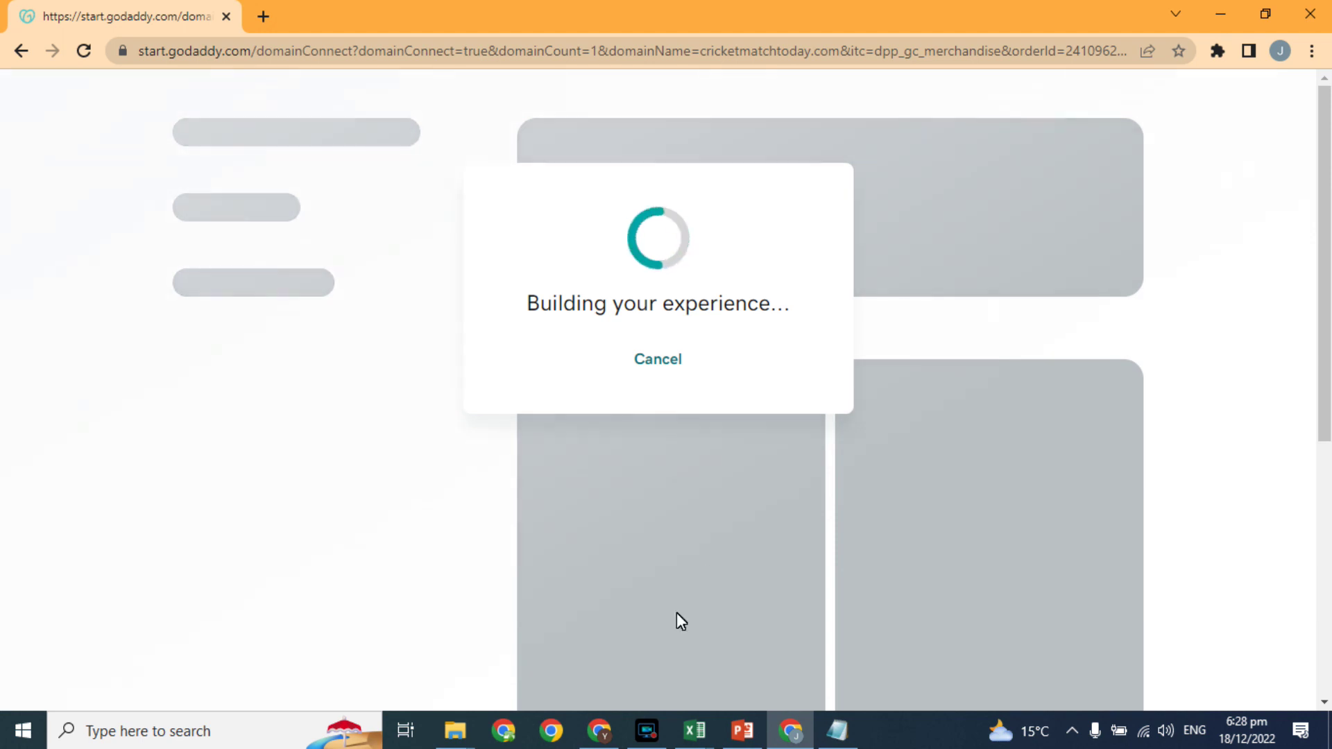
- Switch to Blogger and open the Custom domain setting in the Cricket Match Today blog's publishing settings
click(602, 728)
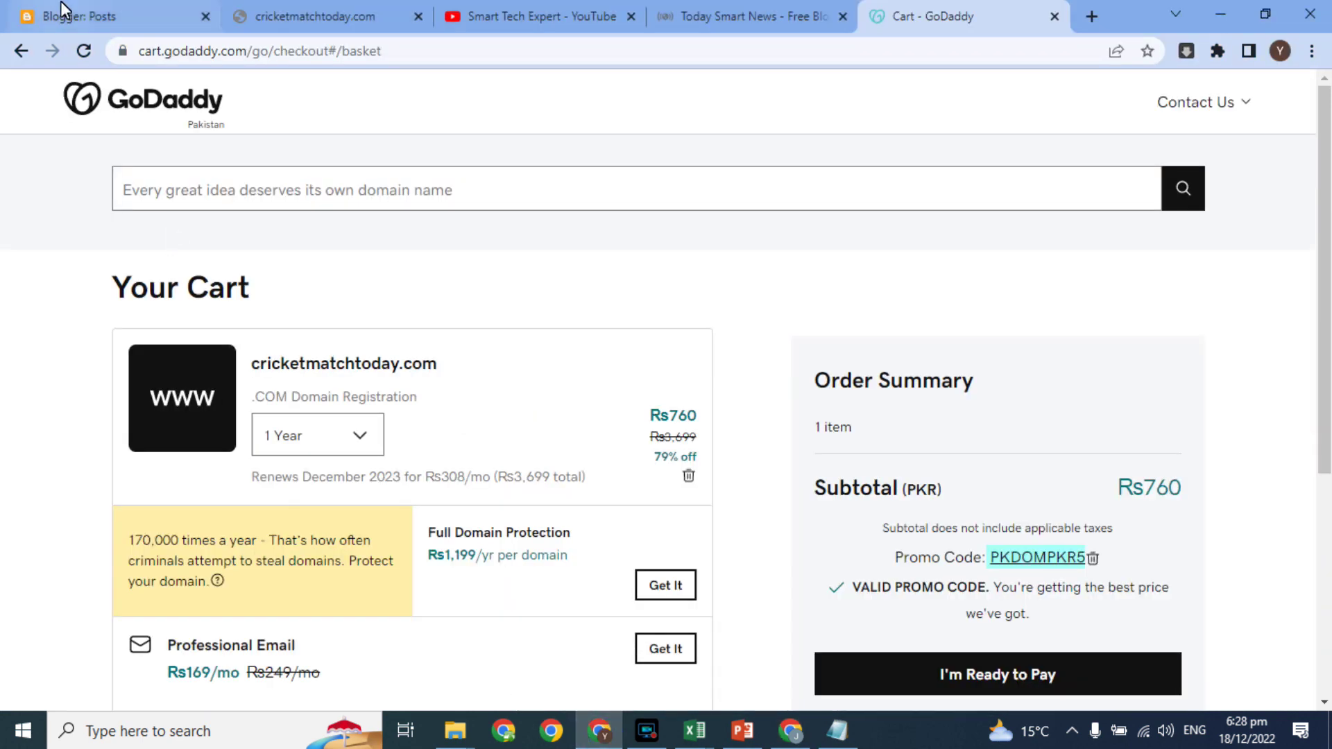
click(100, 14)
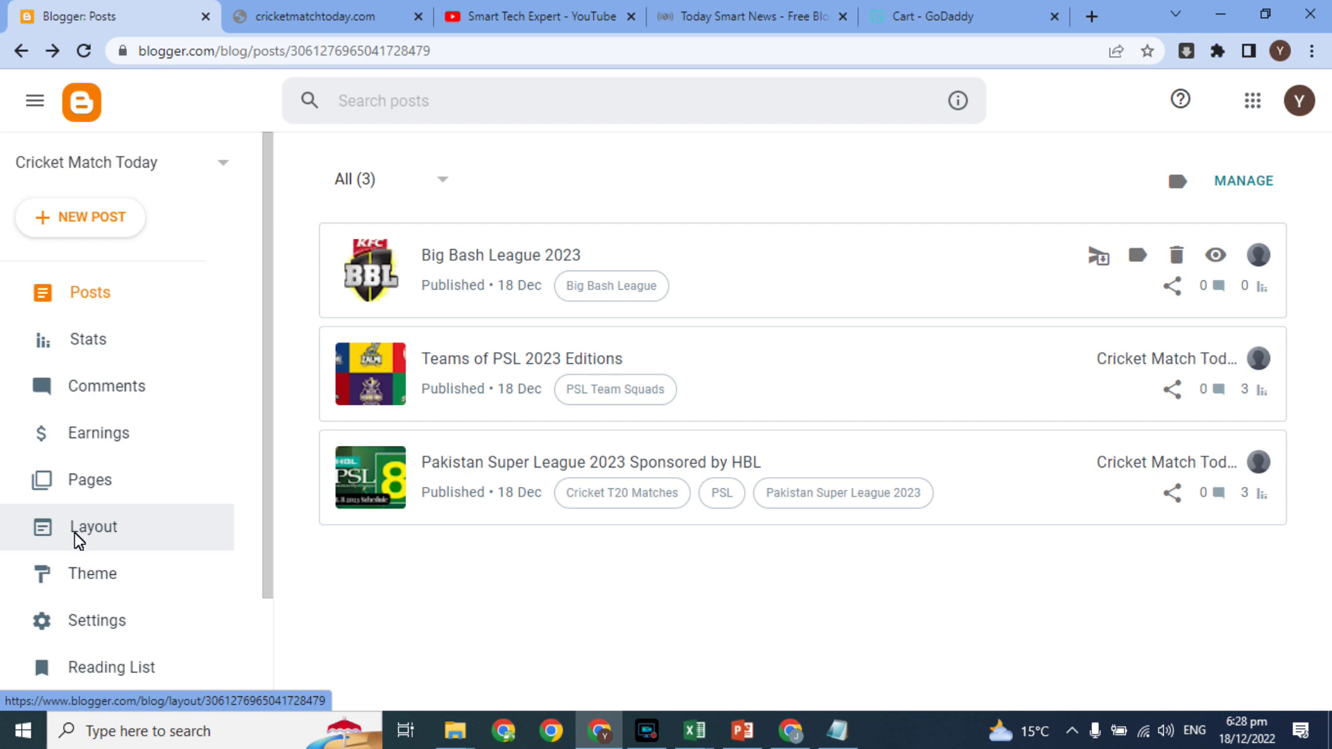
click(88, 622)
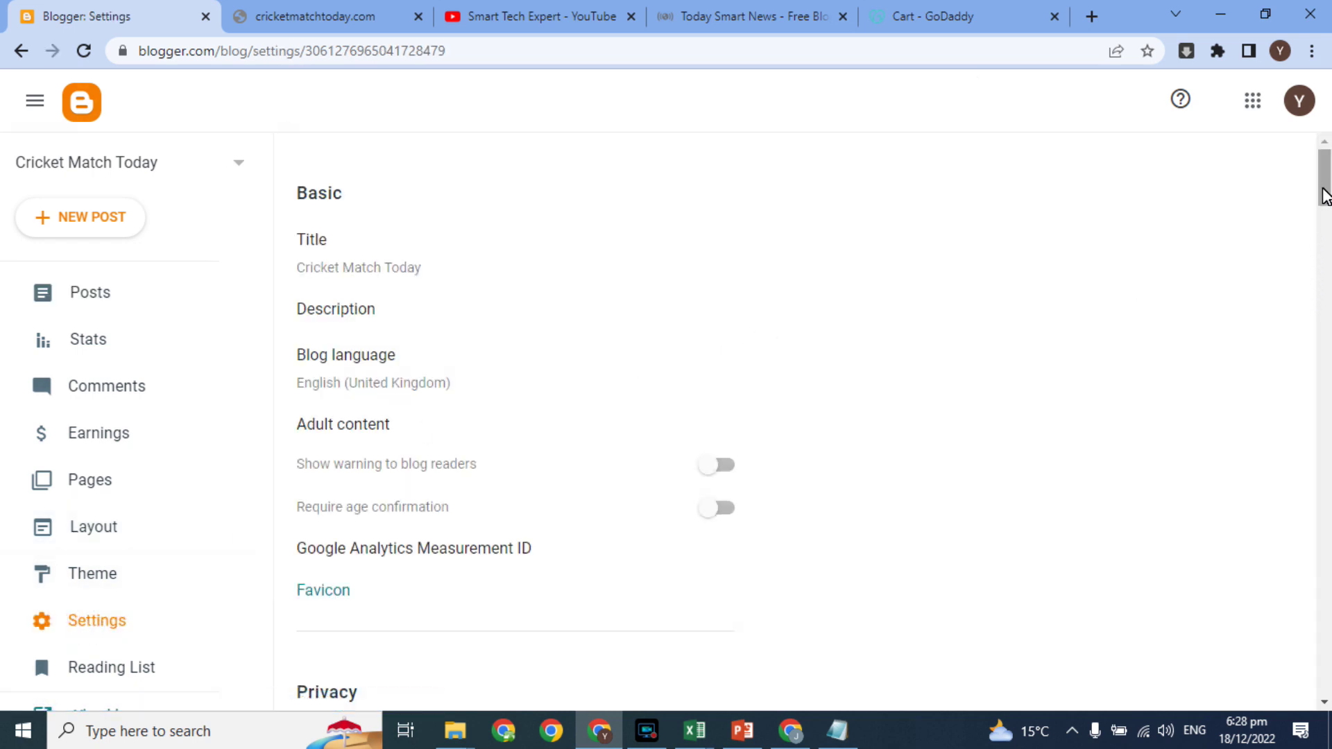
drag(1325, 190, 1324, 262)
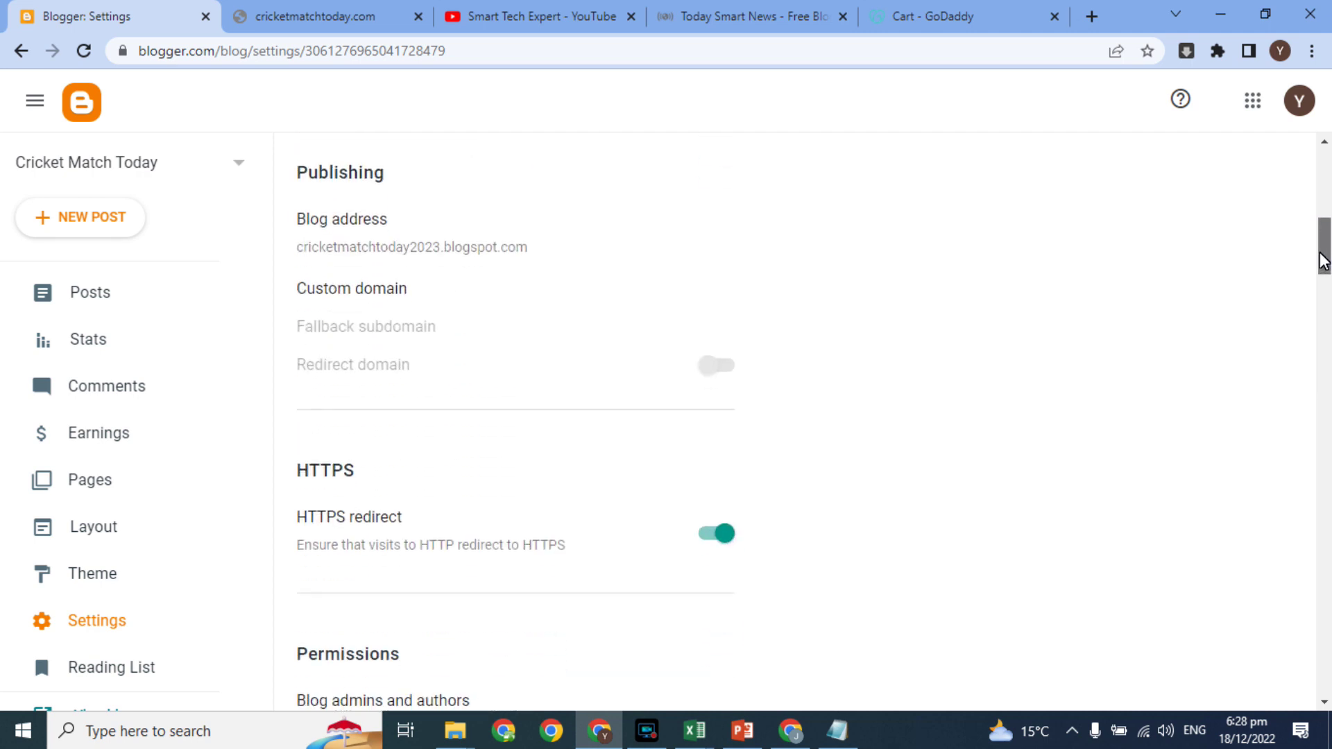
click(339, 294)
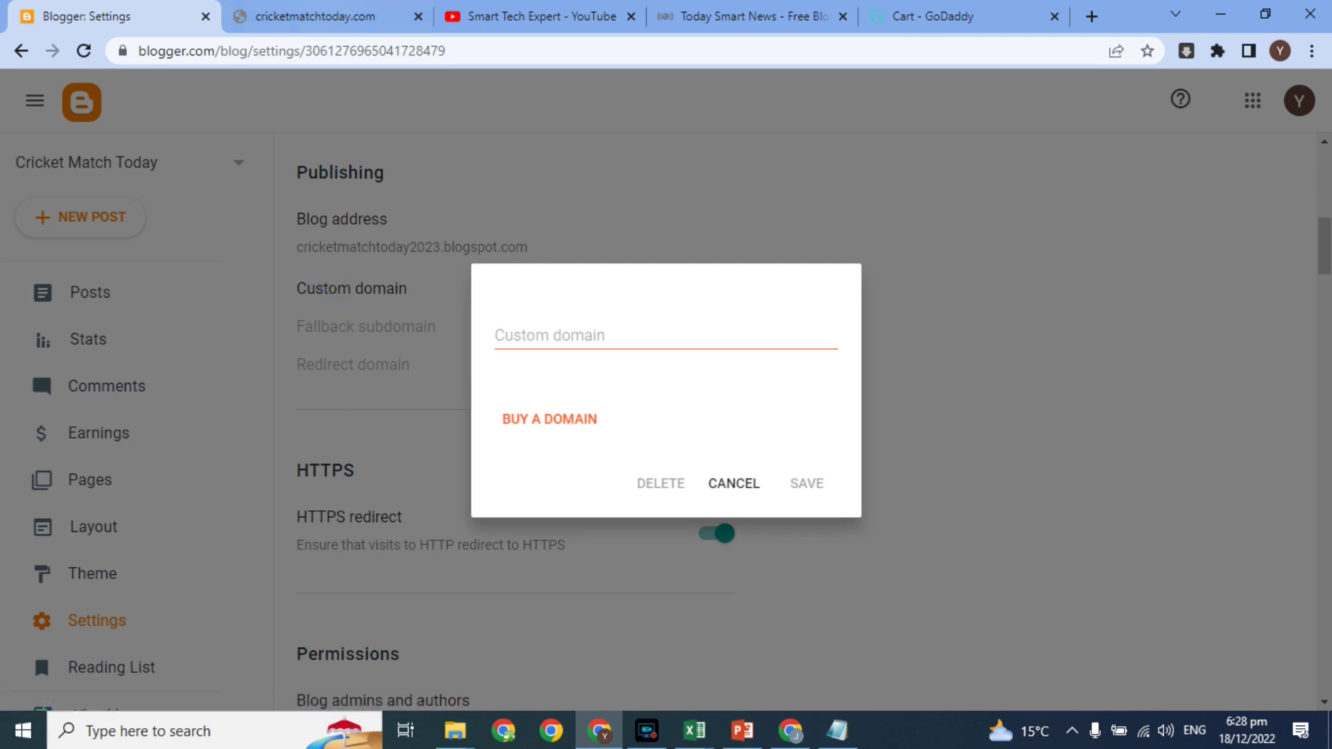
click(319, 14)
click(281, 52)
key(ctrl+c)
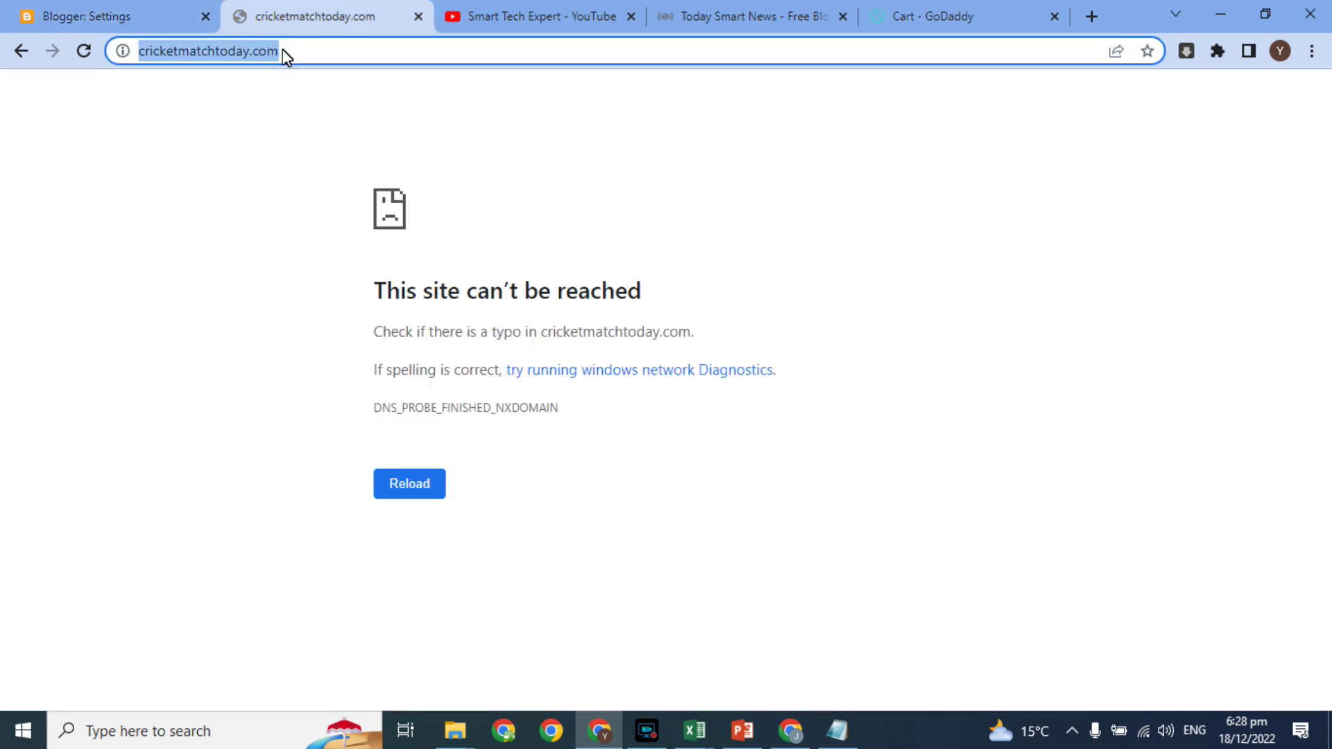
click(180, 10)
click(573, 328)
key(ctrl+v)
key(Delete)
key(Delete)
key(Delete)
key(Delete)
key(Delete)
key(Delete)
key(Delete)
key(Delete)
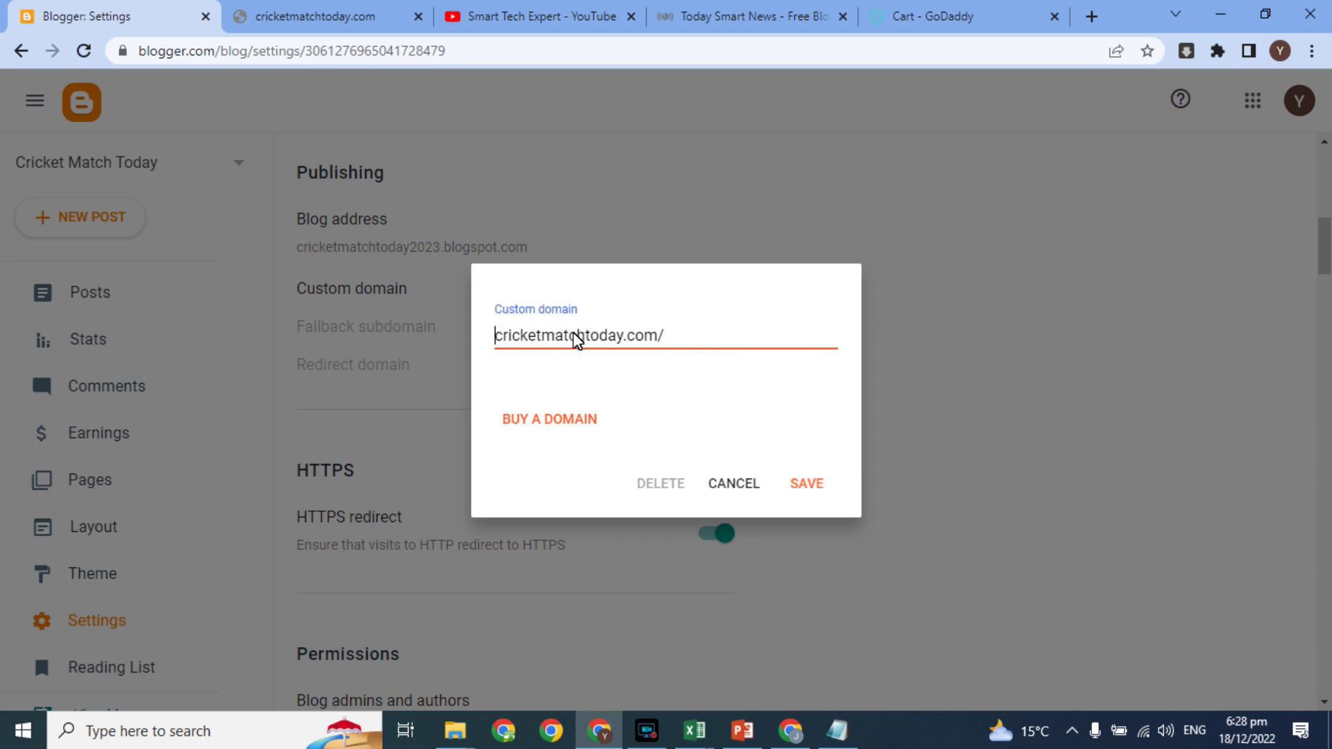
text(www.)
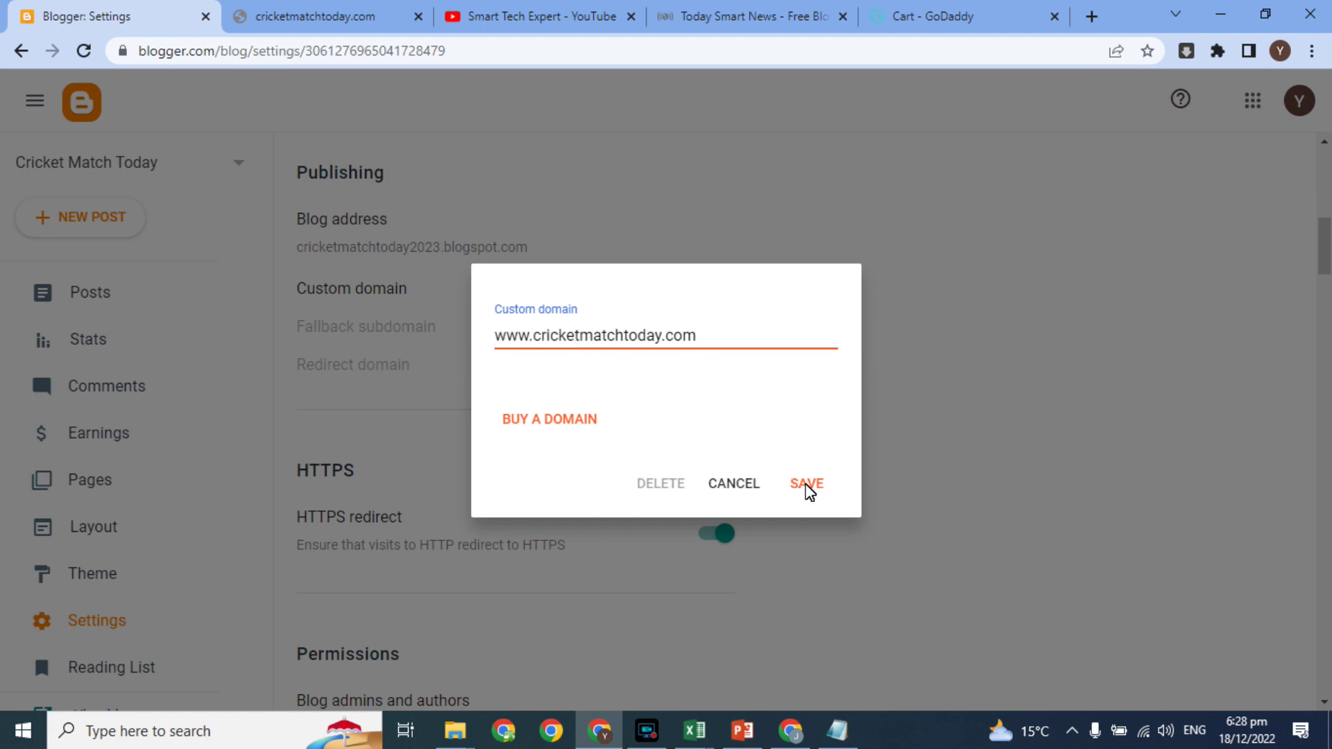
click(807, 486)
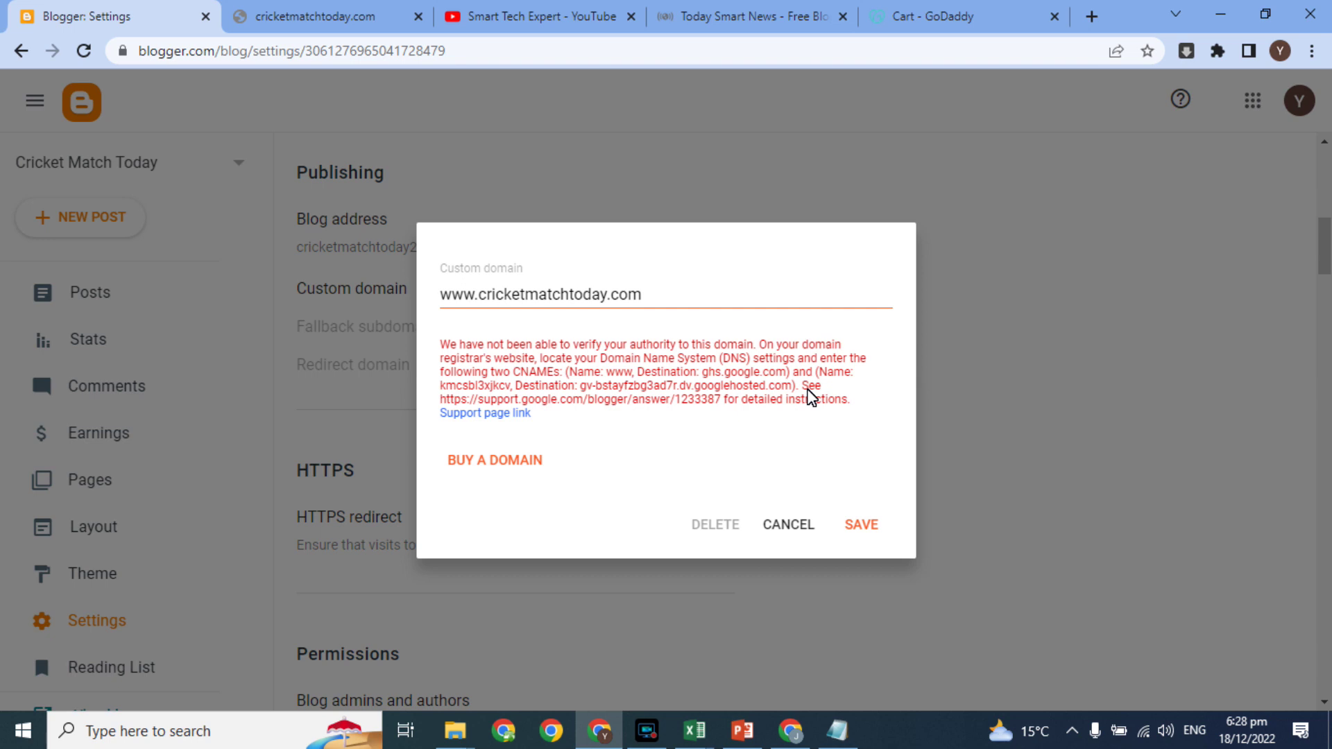
- Open Blogger's support page in passing, and switch to GoDaddy to show the DNS records of cricketmatchtoday.com
click(491, 414)
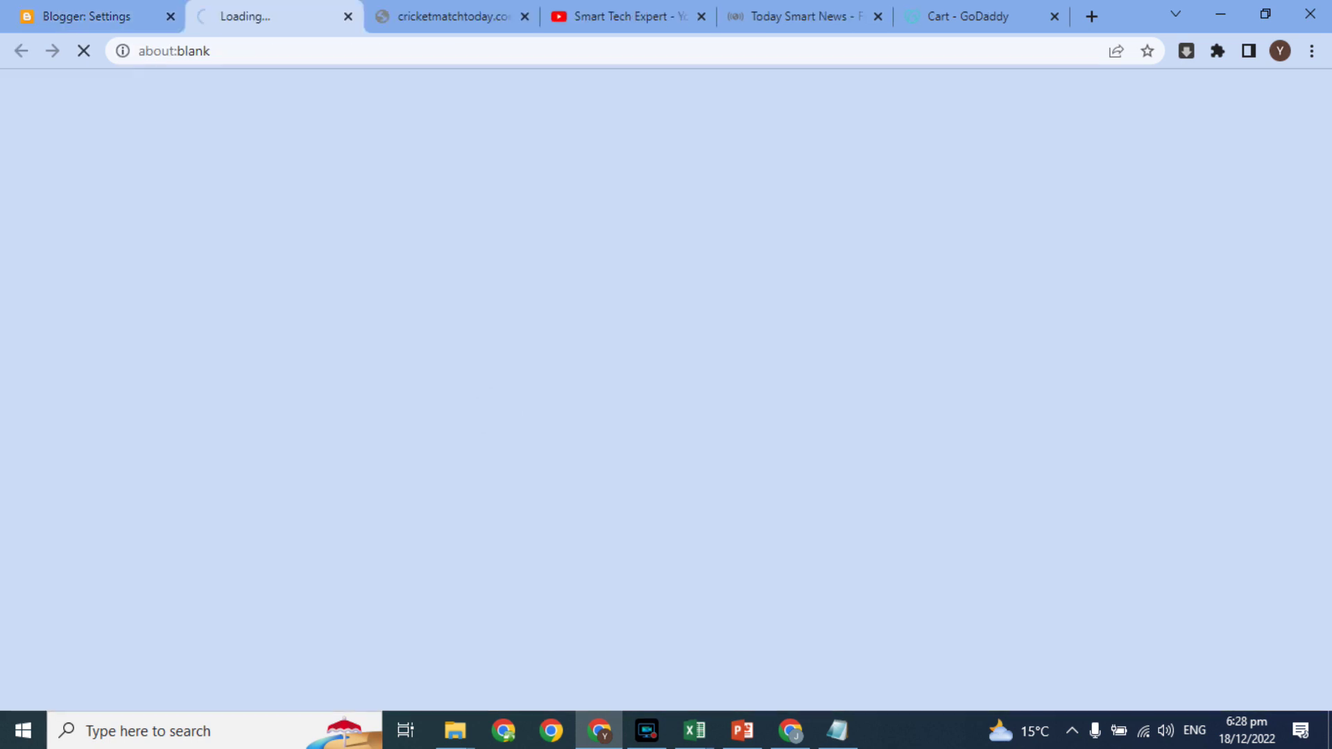
click(92, 11)
click(789, 736)
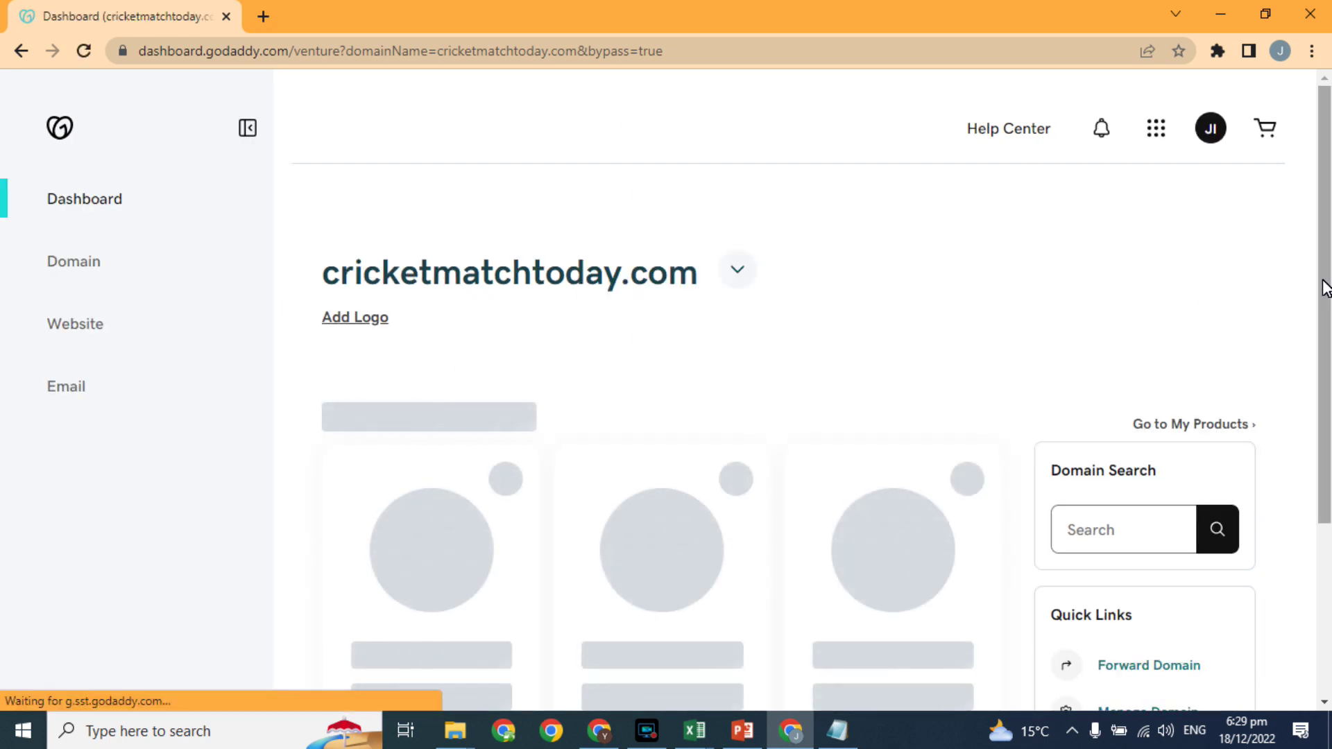
scroll(1325, 288, down, 2)
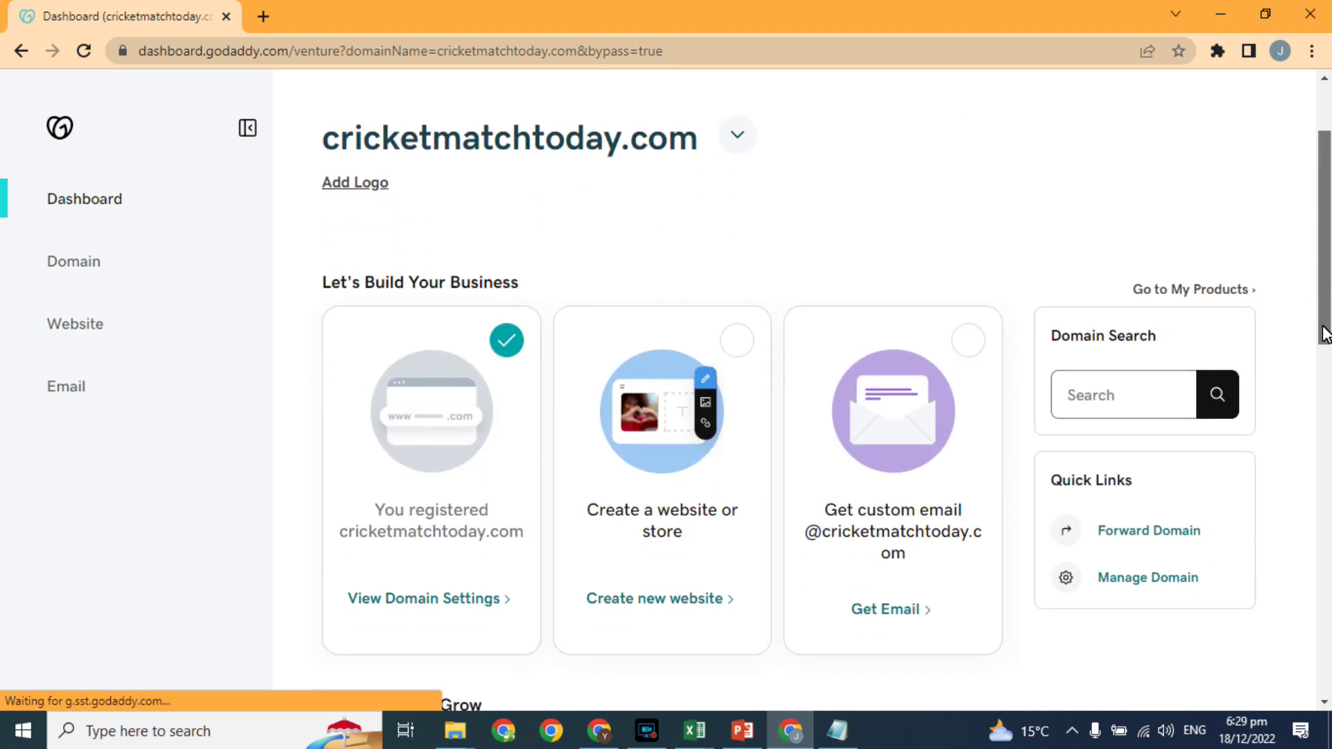
drag(1326, 335, 1195, 365)
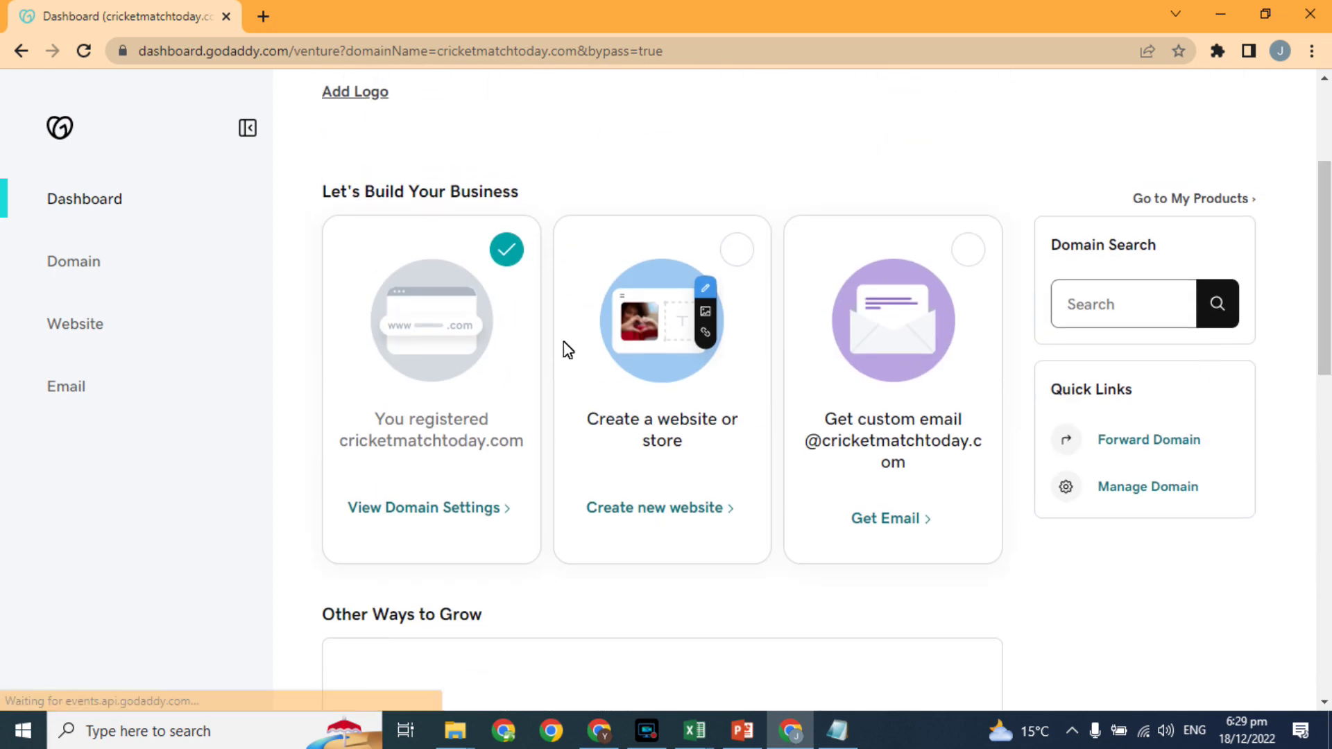
click(74, 264)
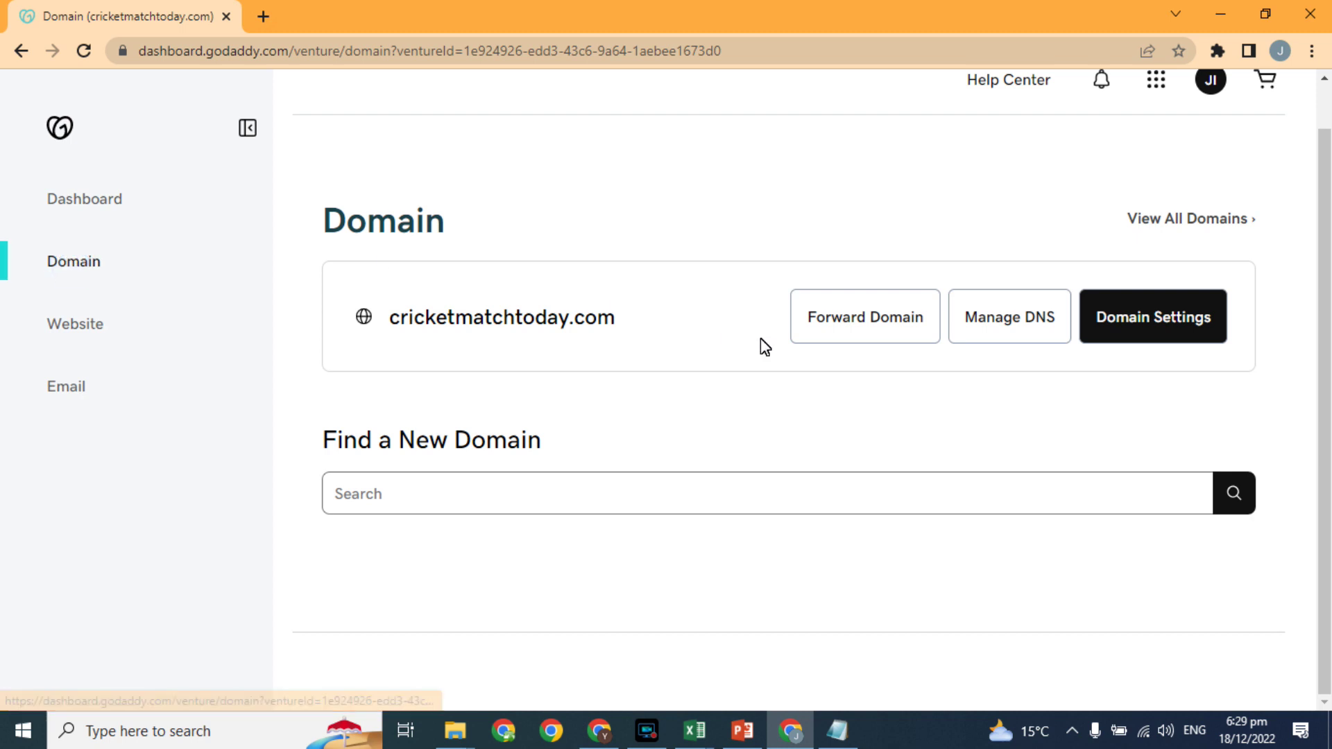
click(1013, 320)
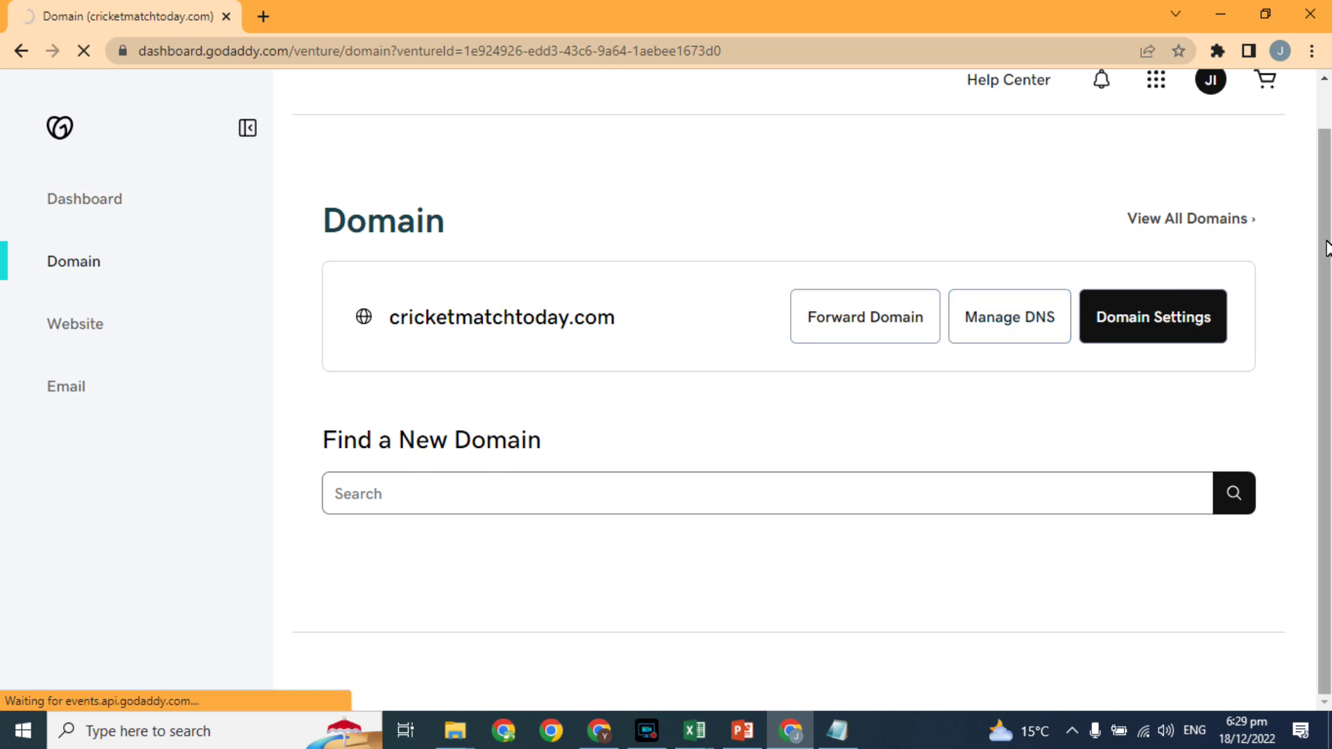
drag(1326, 246, 1325, 373)
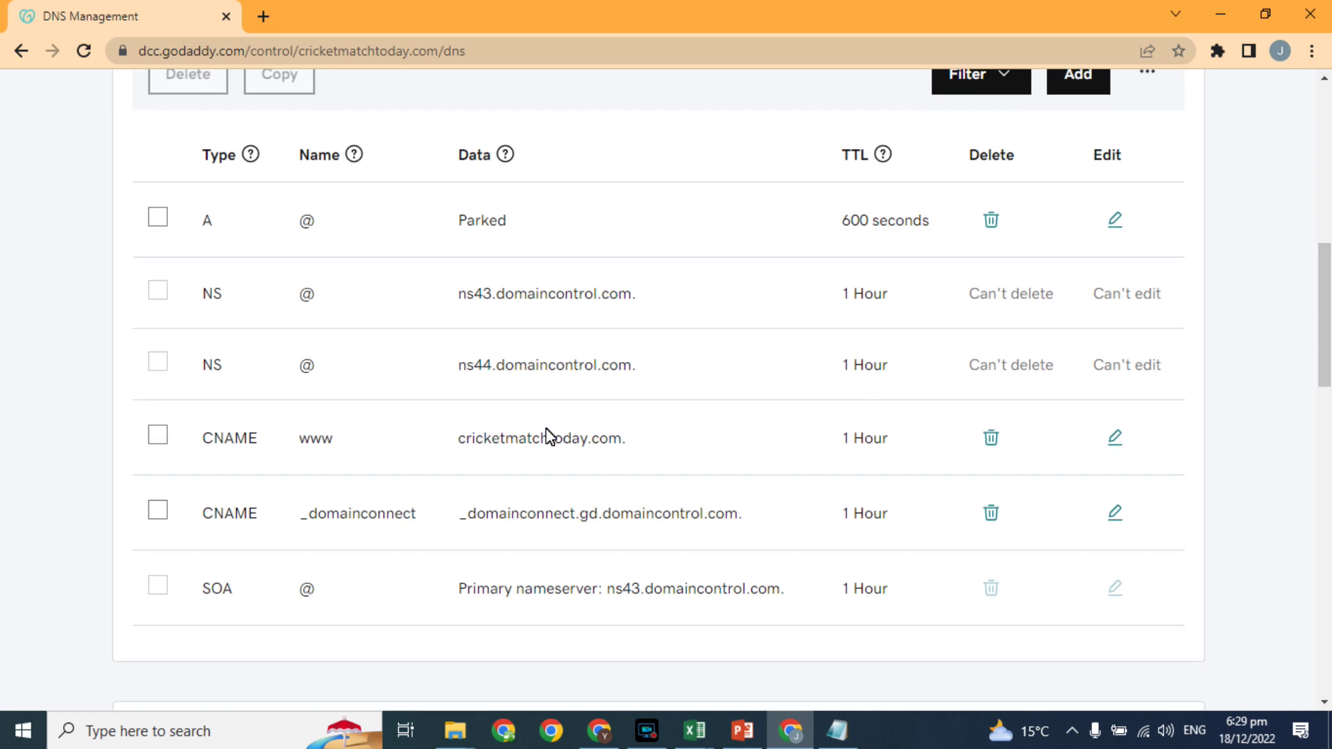
drag(1326, 378, 1323, 327)
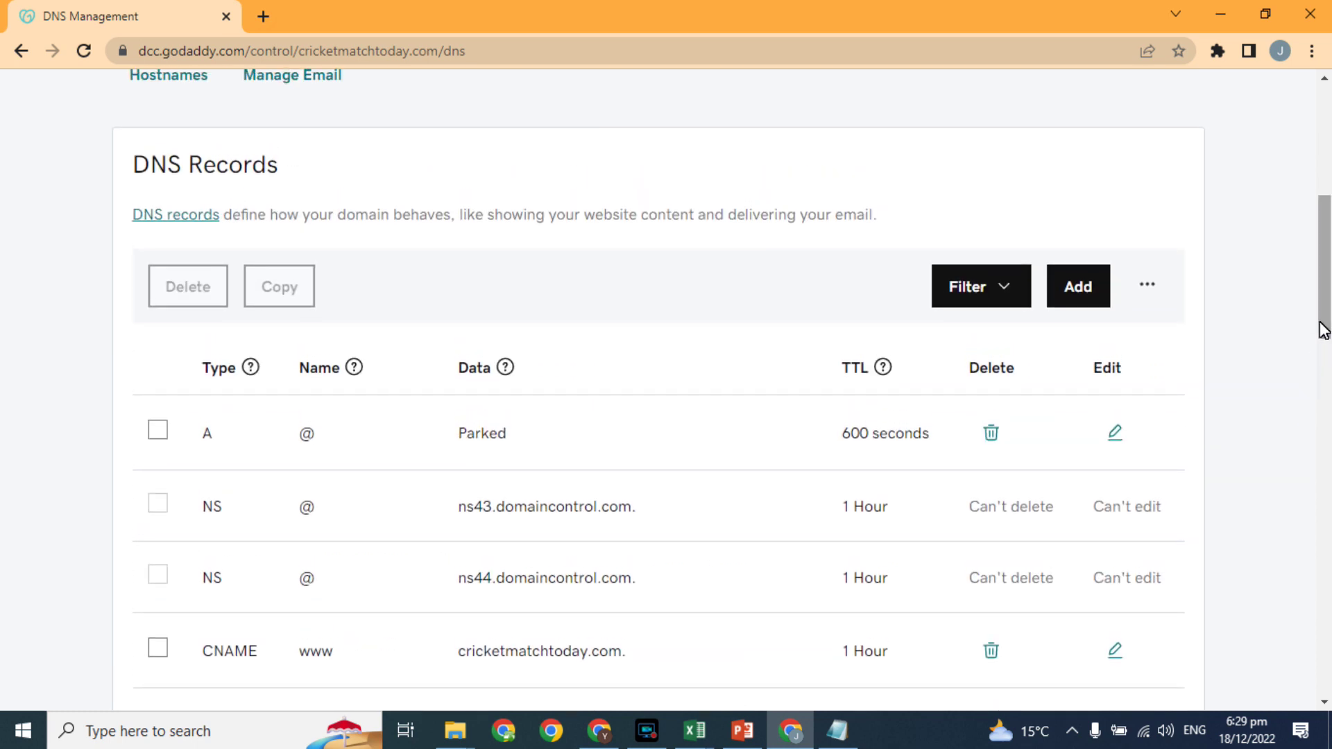
- Start a new DNS record in GoDaddy and copy the ghs.google.com destination from Blogger's custom domain message
click(1080, 284)
click(270, 456)
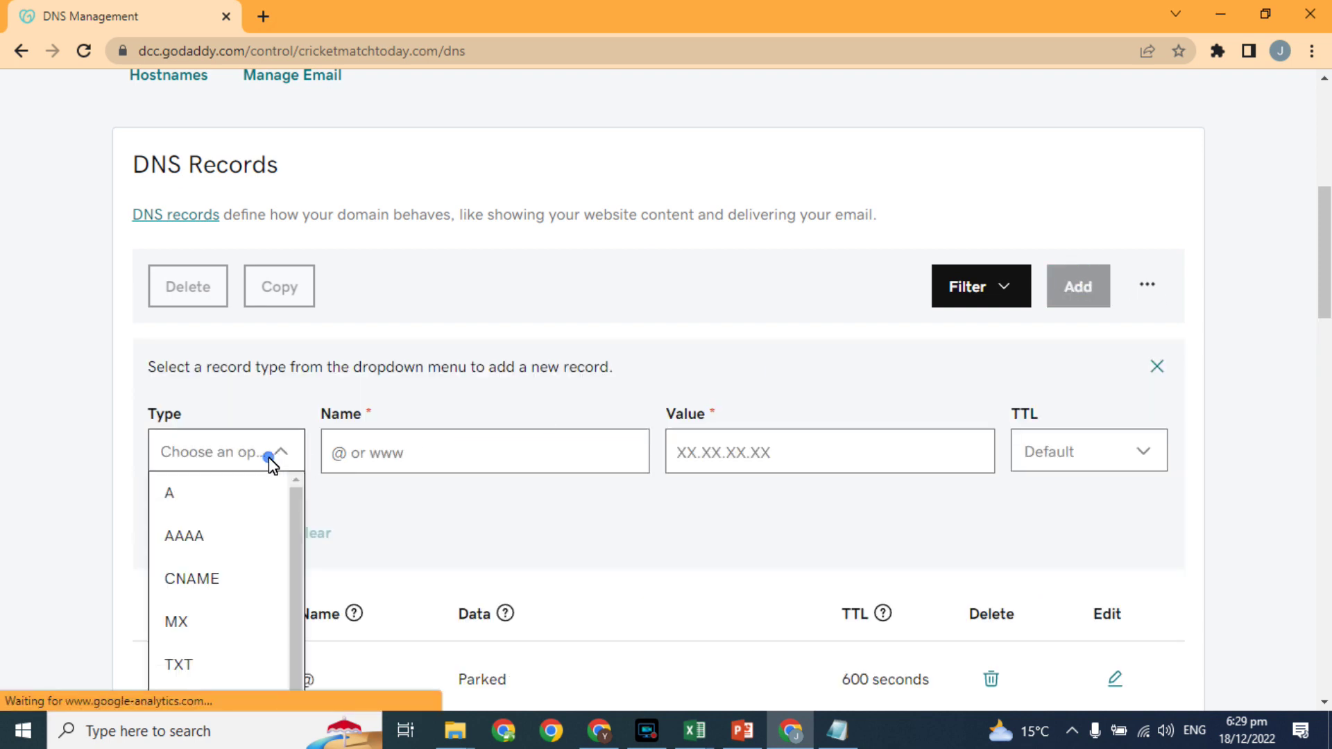
click(599, 730)
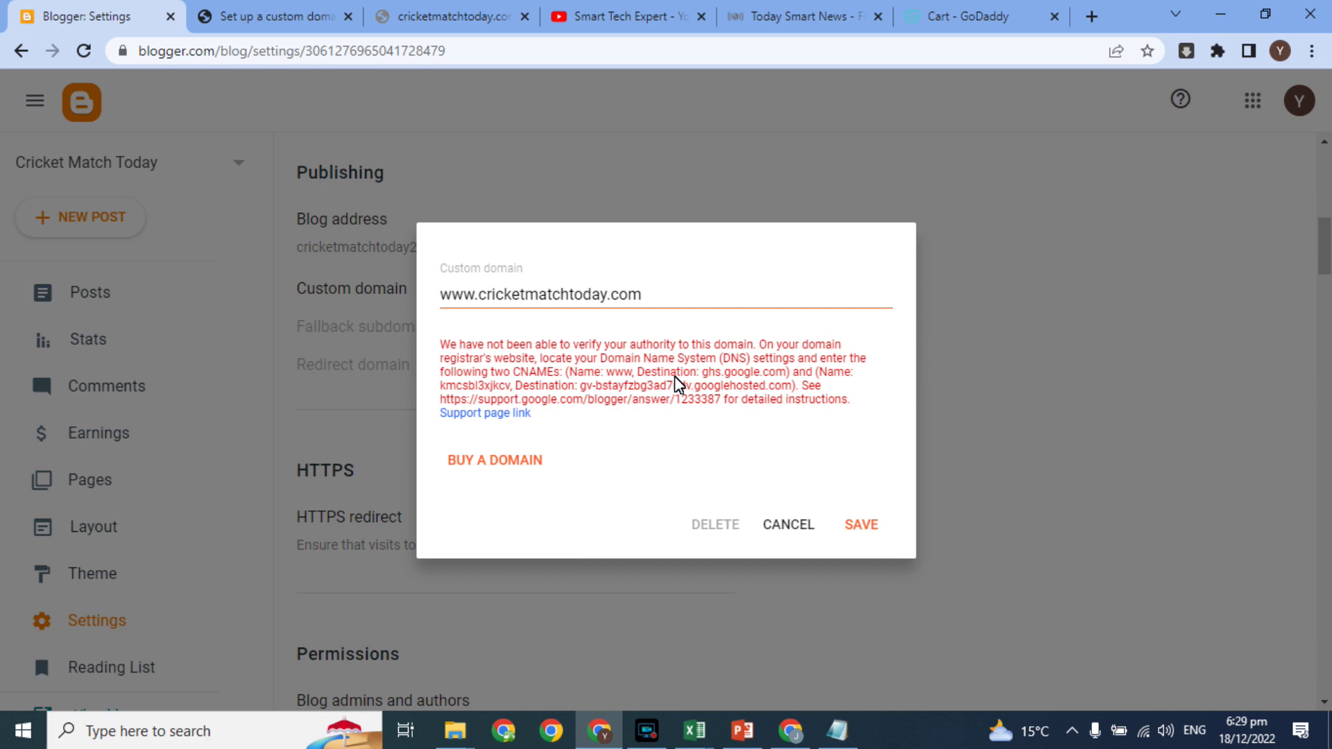
drag(703, 375, 780, 376)
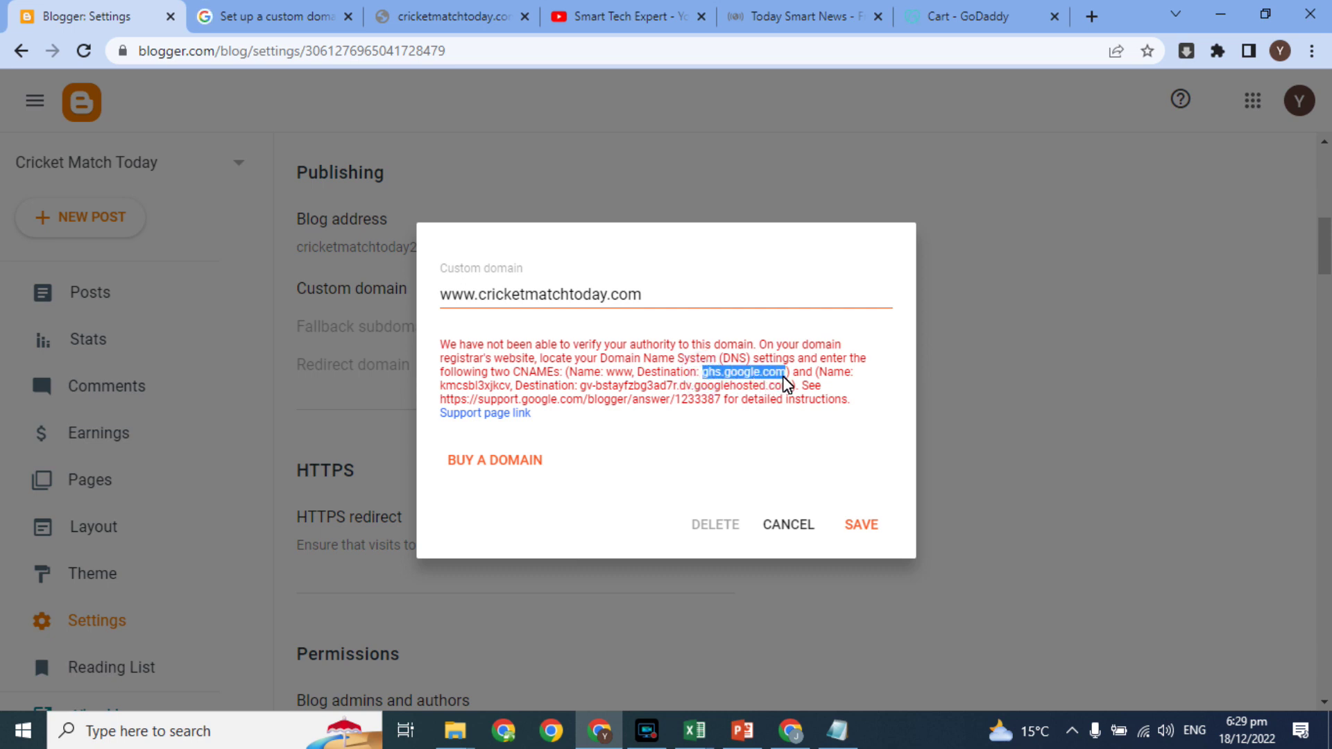
- Try to add a CNAME record in GoDaddy with name www, value ghs.google.com and TTL 1/2 Hour
click(793, 729)
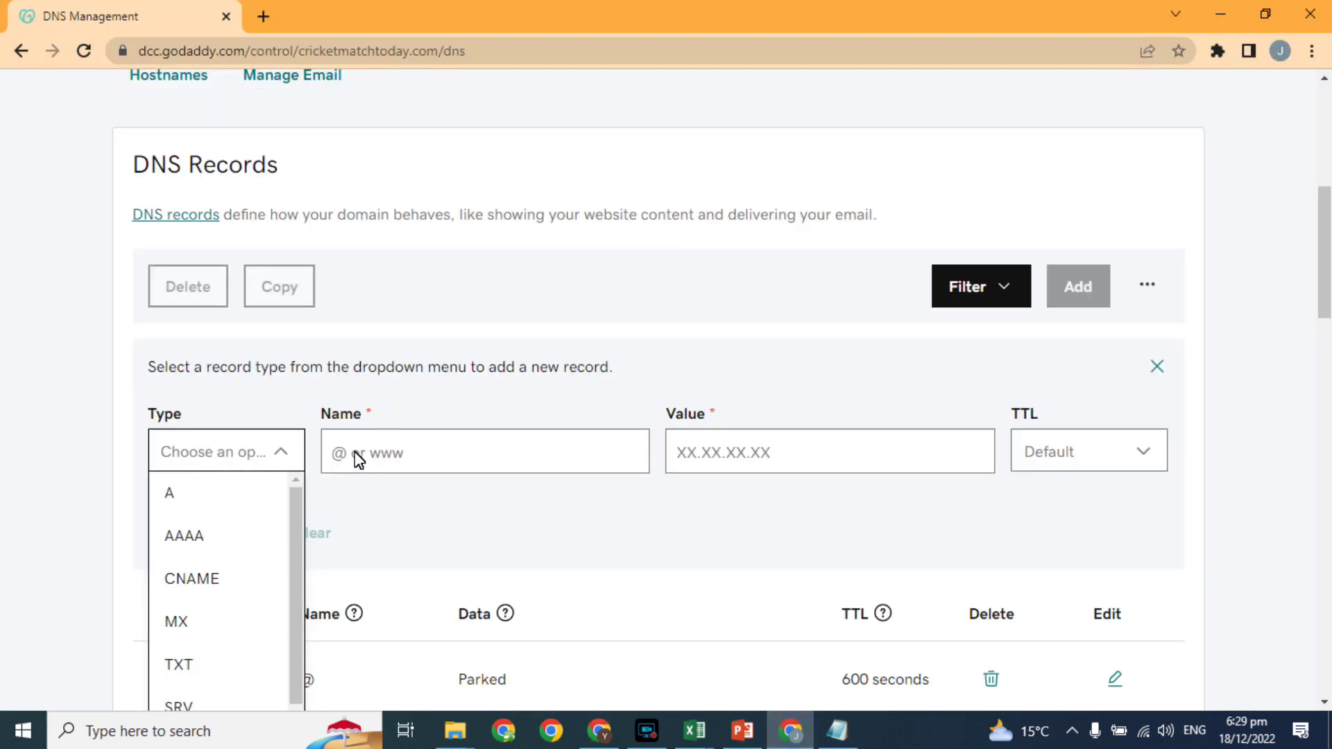
click(358, 460)
text(www)
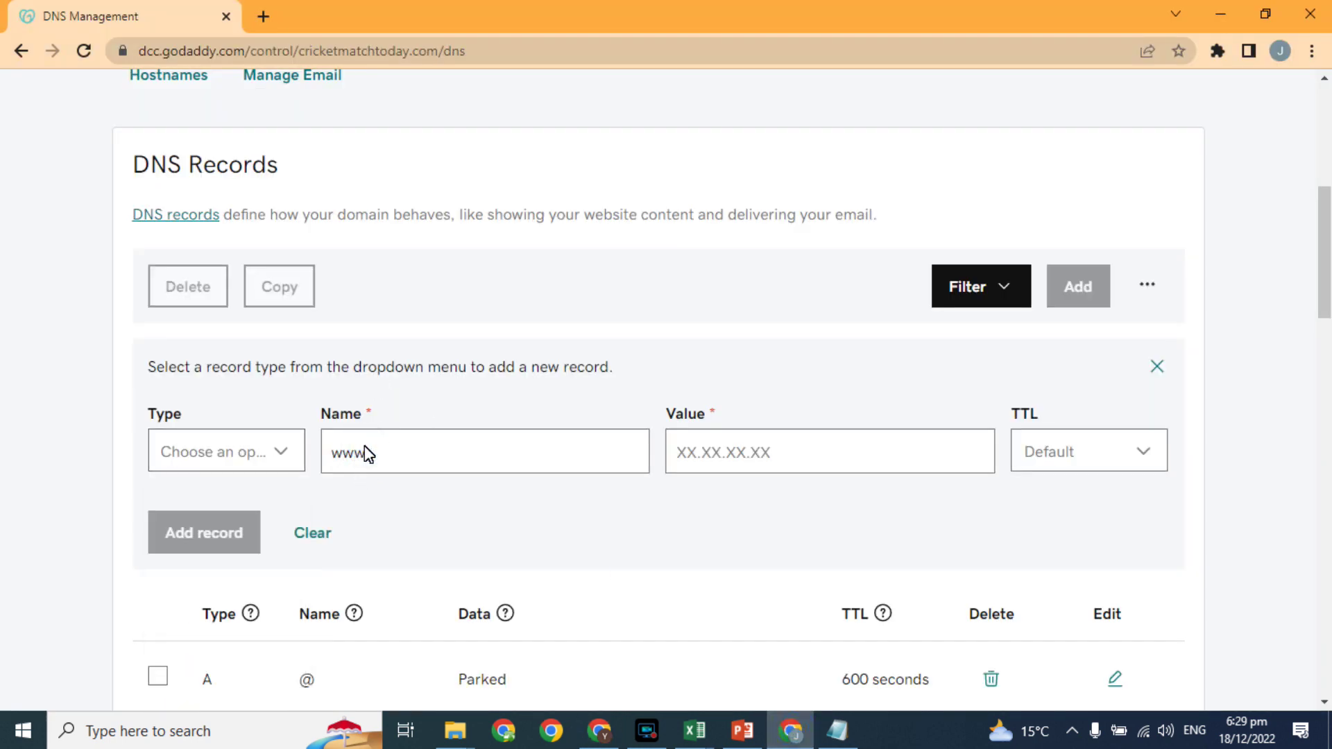
key(Tab)
text(ghs.google.com)
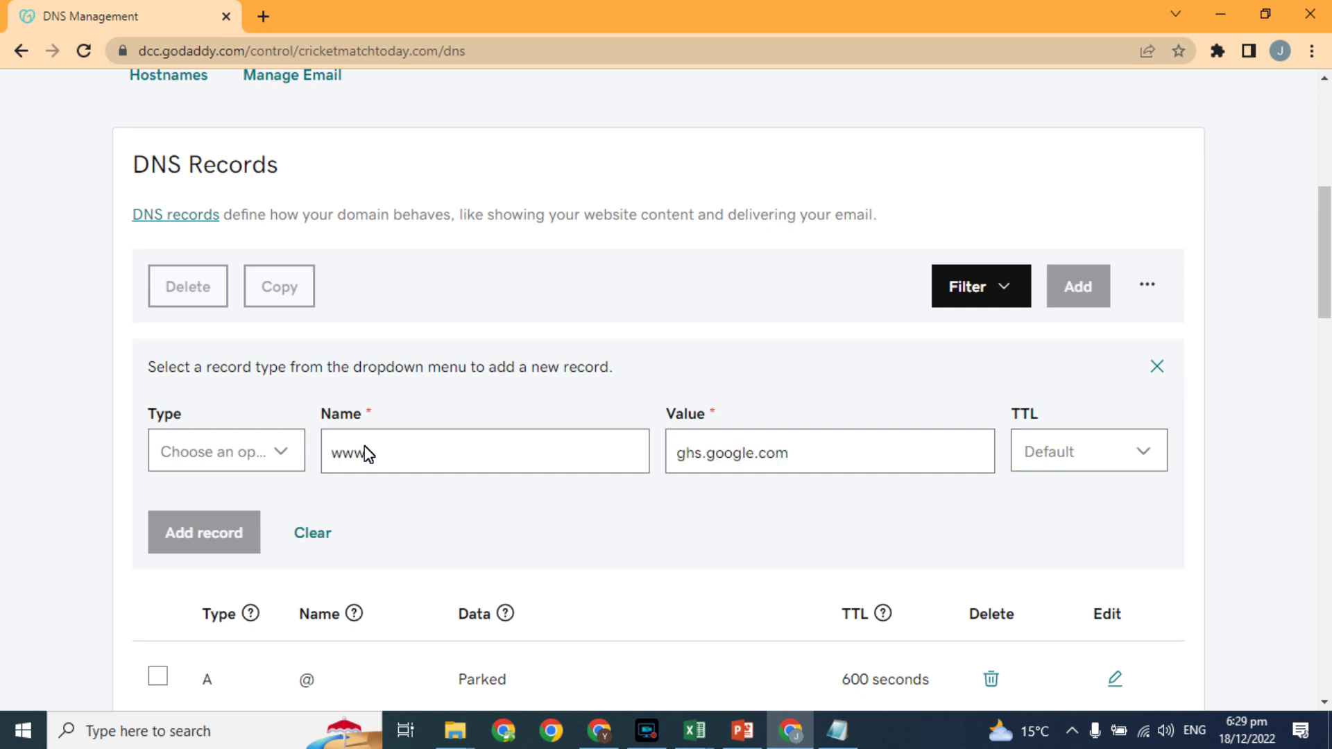
click(1158, 455)
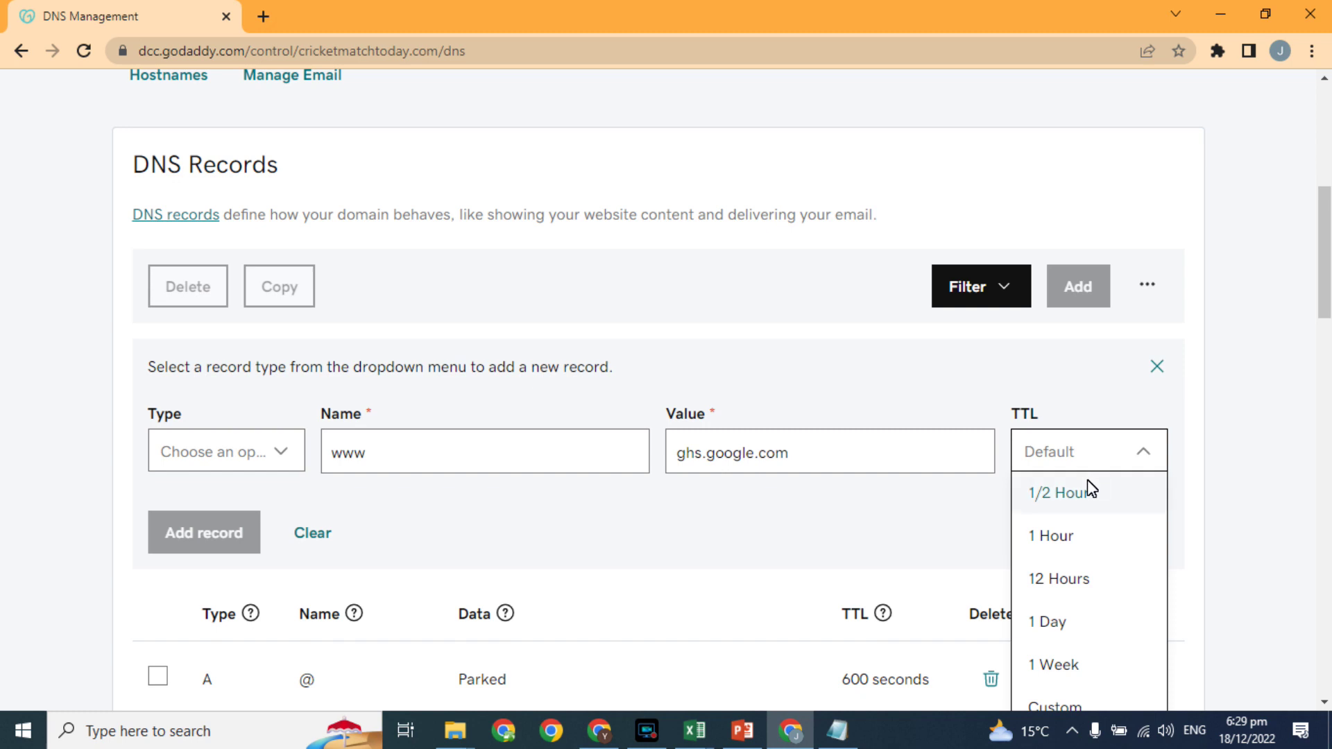
click(1075, 491)
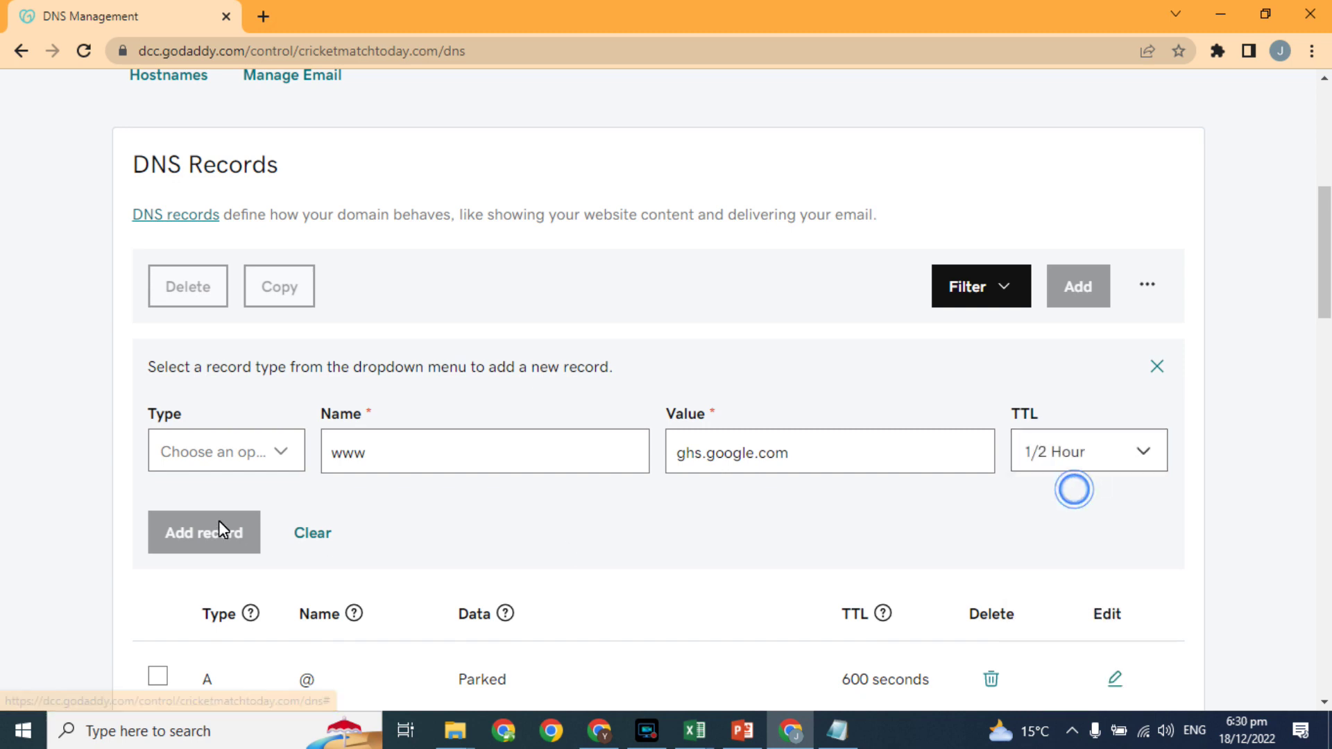
click(272, 458)
click(194, 580)
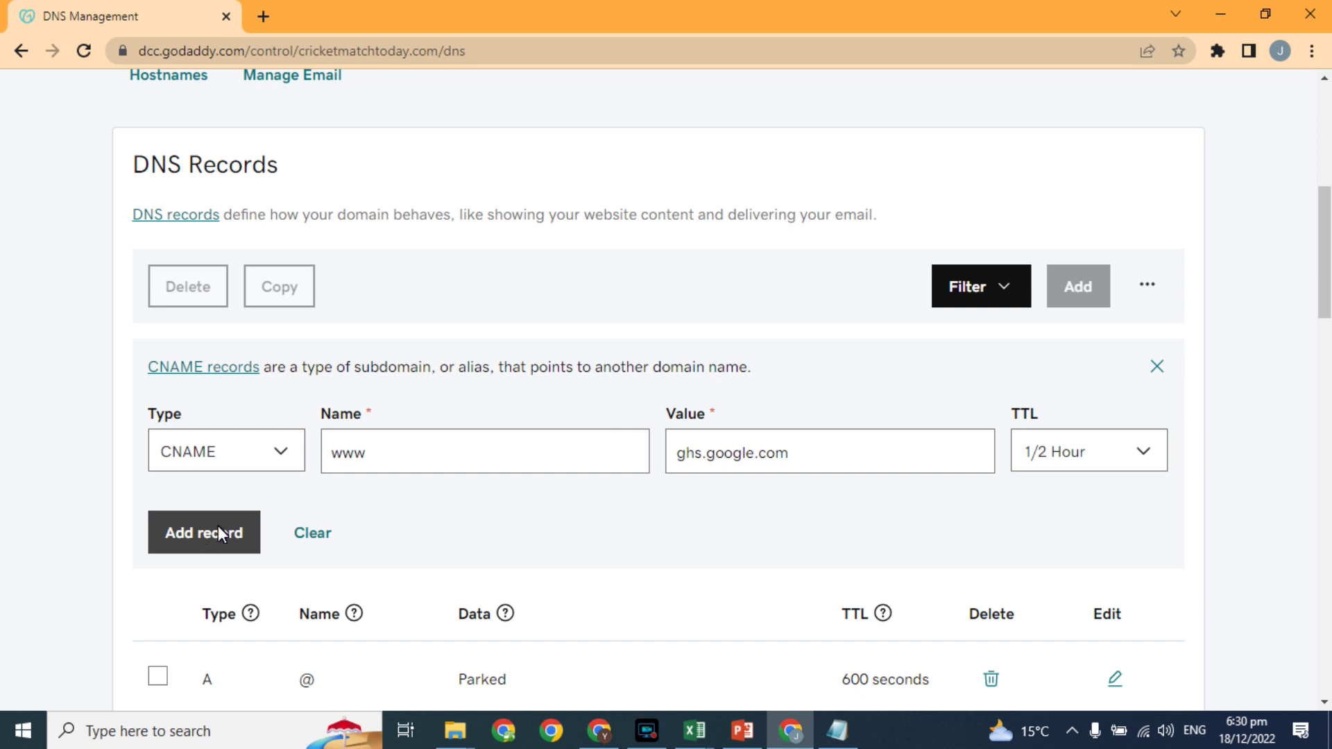
click(206, 536)
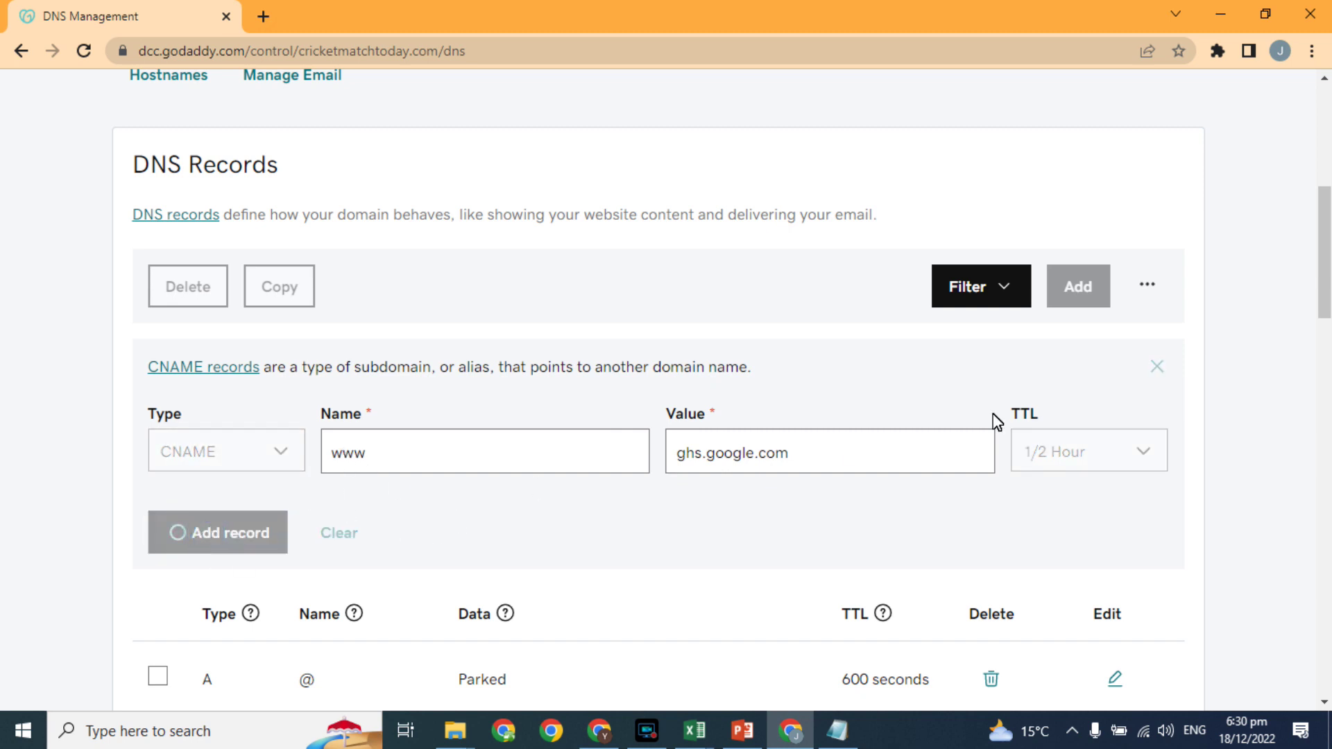
- Set the existing www CNAME record's value to ghs.google.com and save the record
drag(1325, 201, 1325, 297)
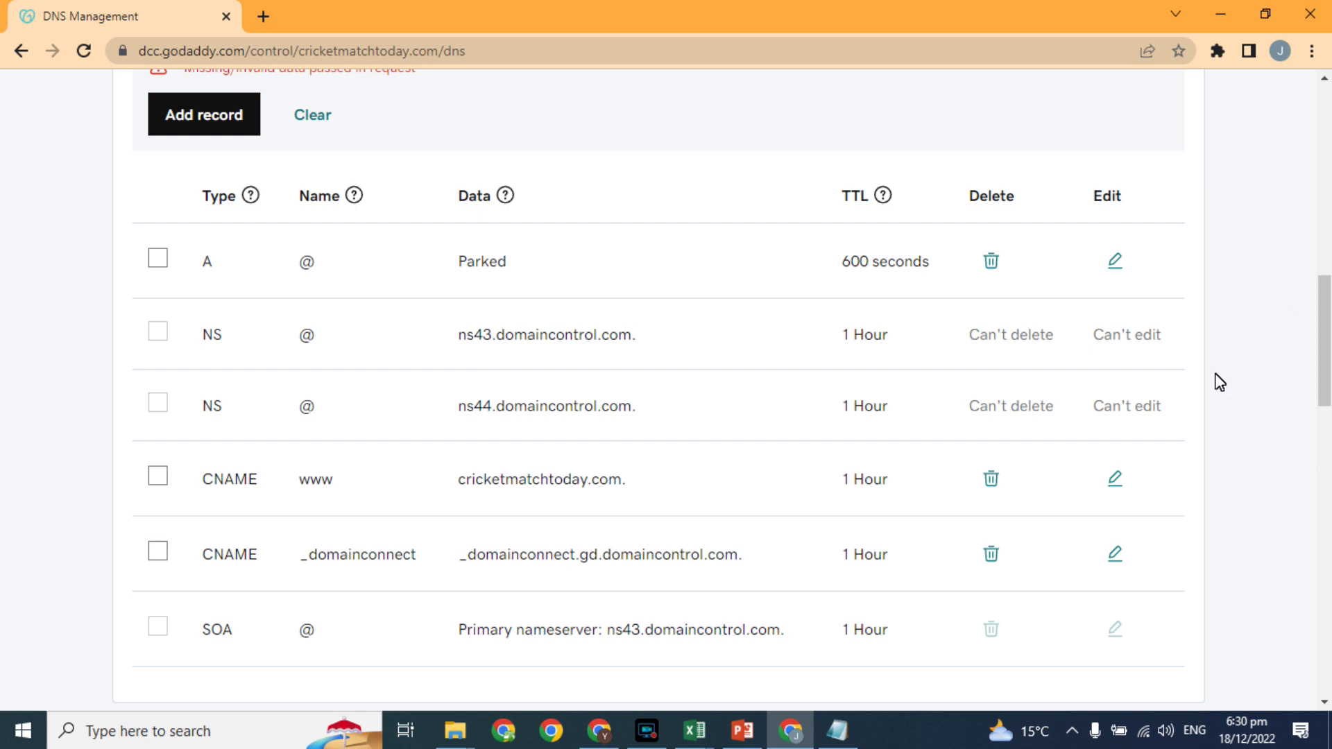
click(1116, 472)
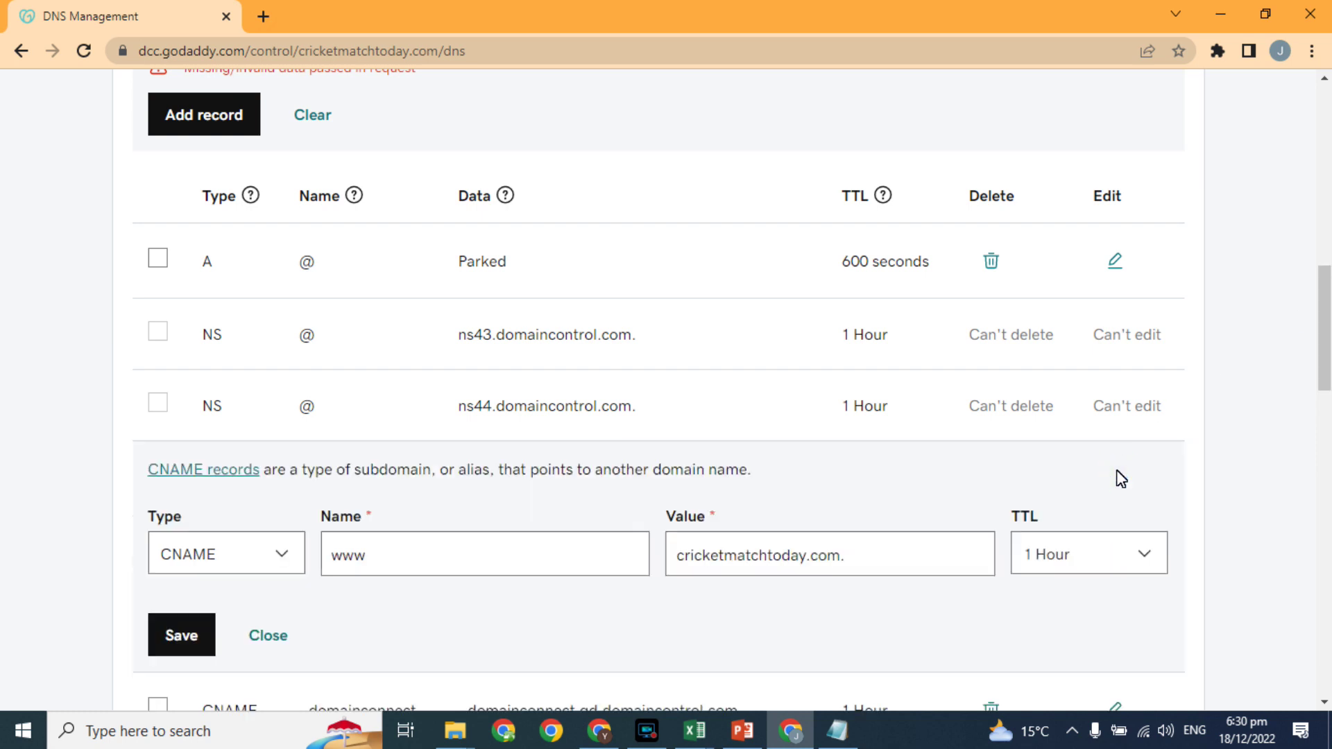
triple_click(782, 560)
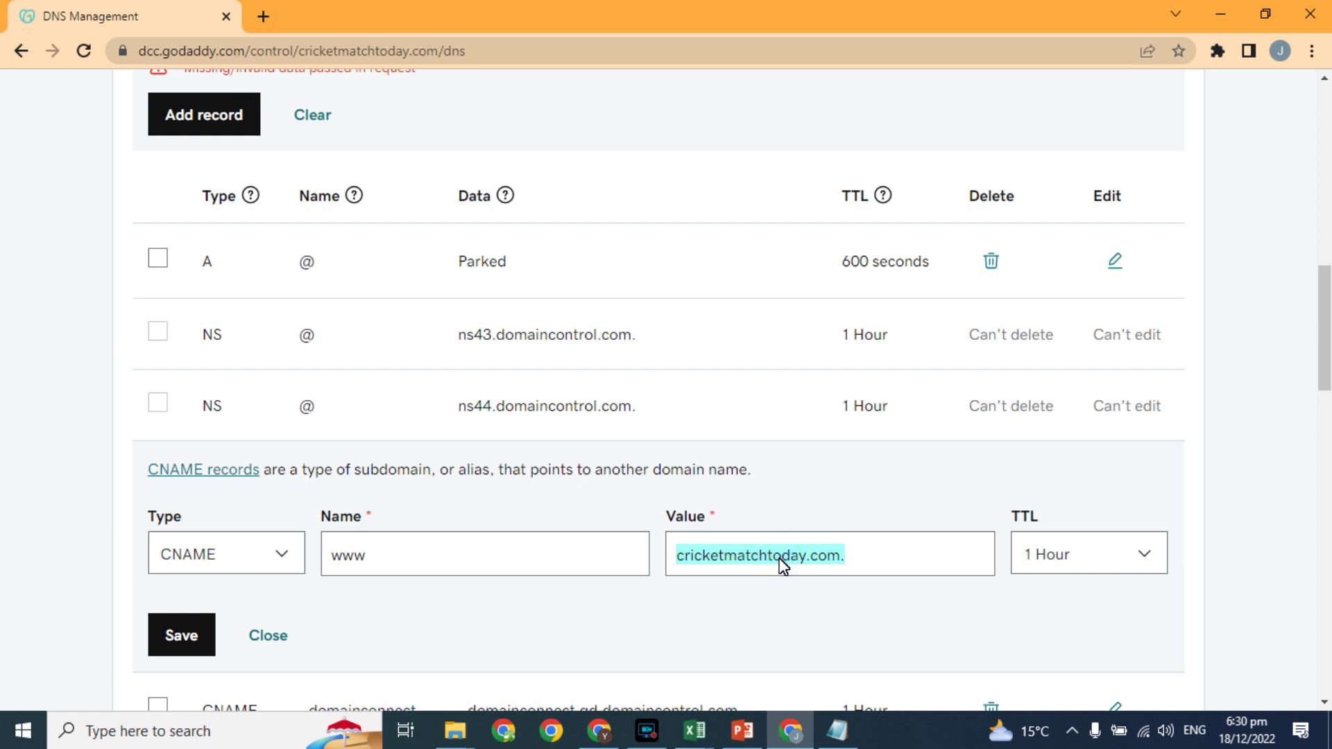
text(ghs.google.com)
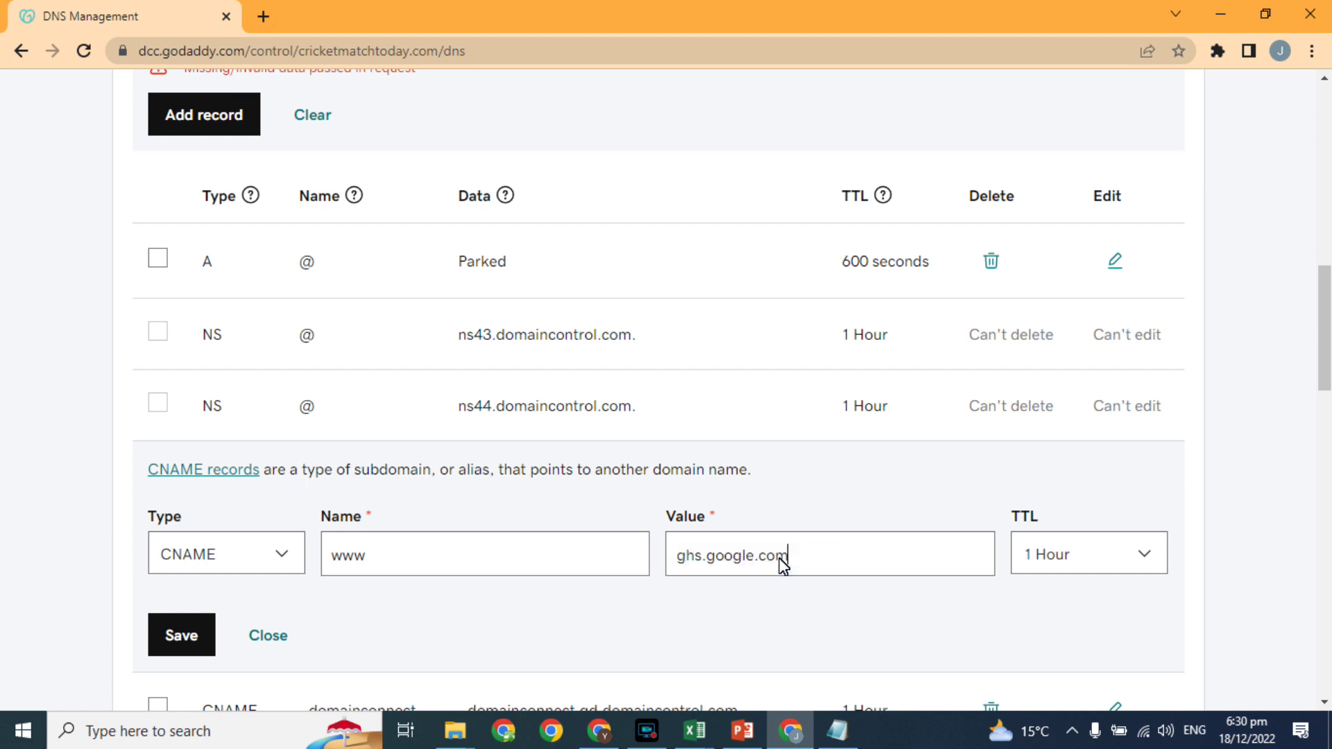
click(184, 636)
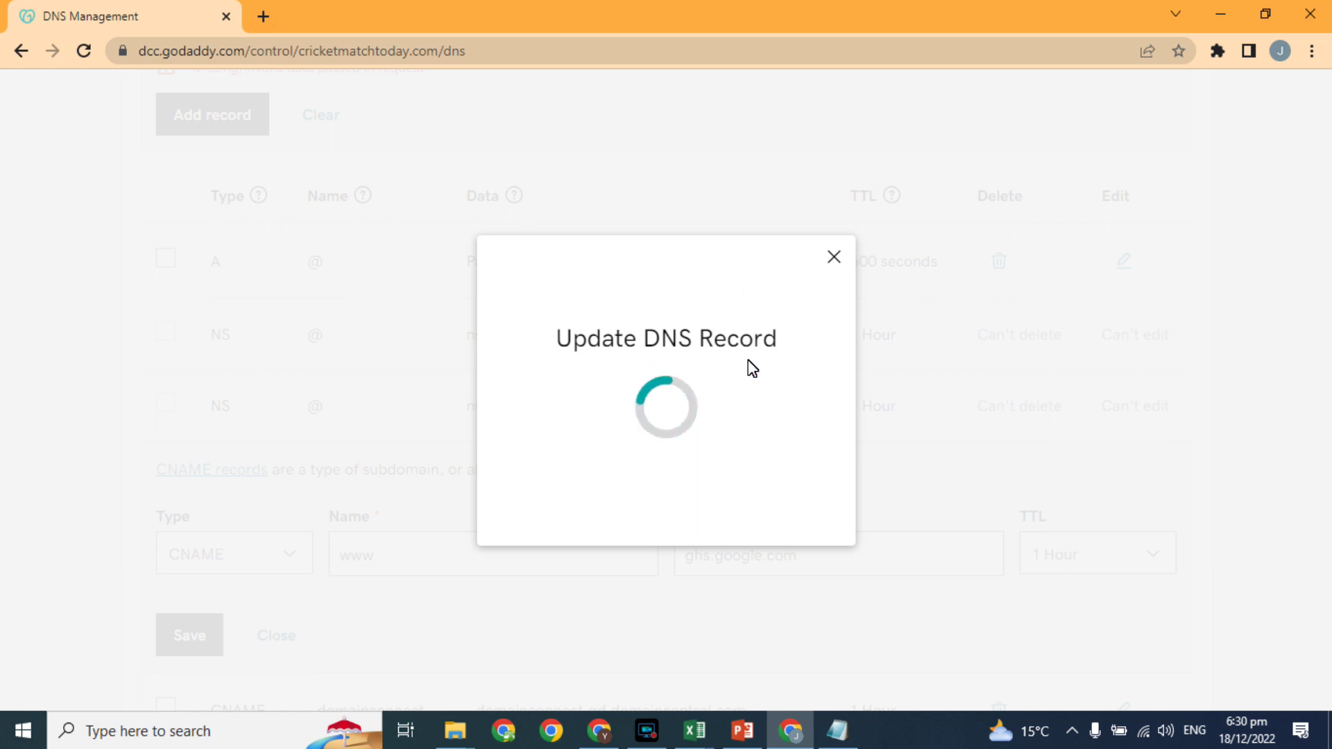
- Replace the name in GoDaddy's new CNAME record with the verification token given as the second CNAME name in Blogger's custom domain message
key(alt+Tab)
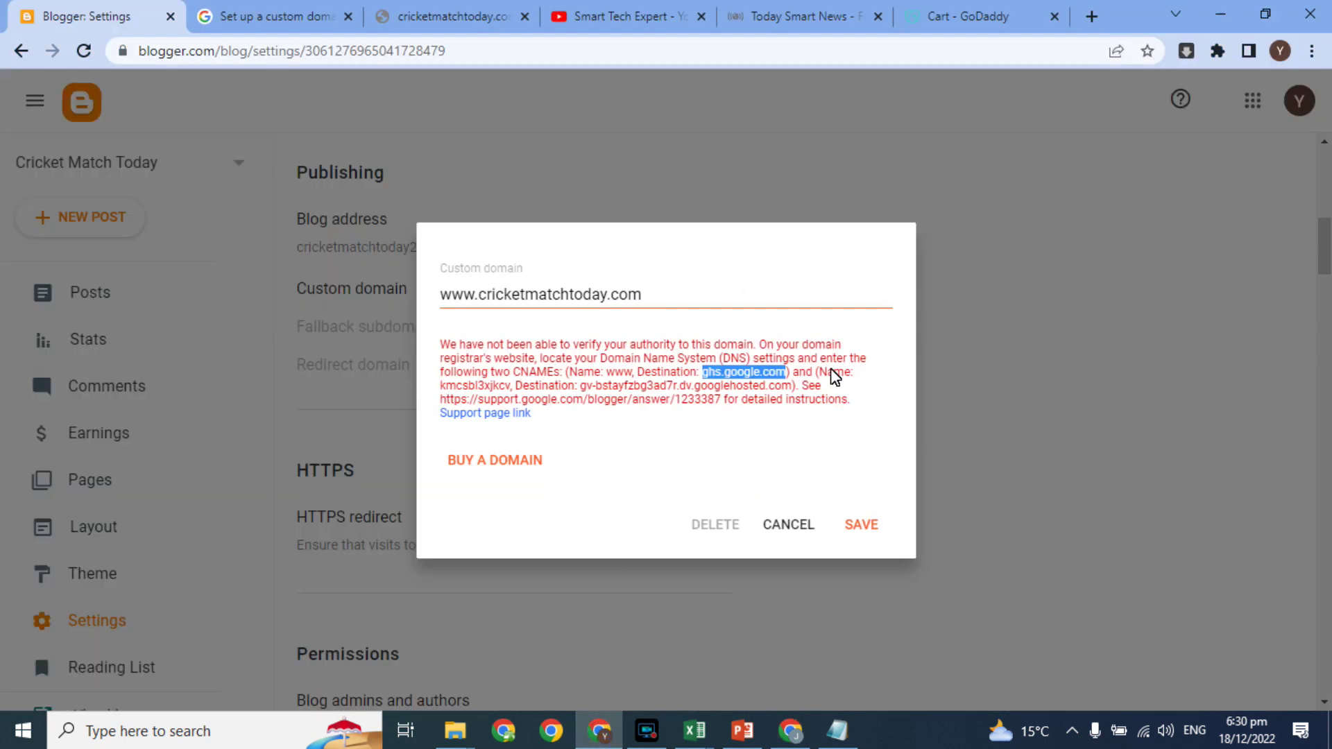
double_click(488, 387)
key(ctrl+c)
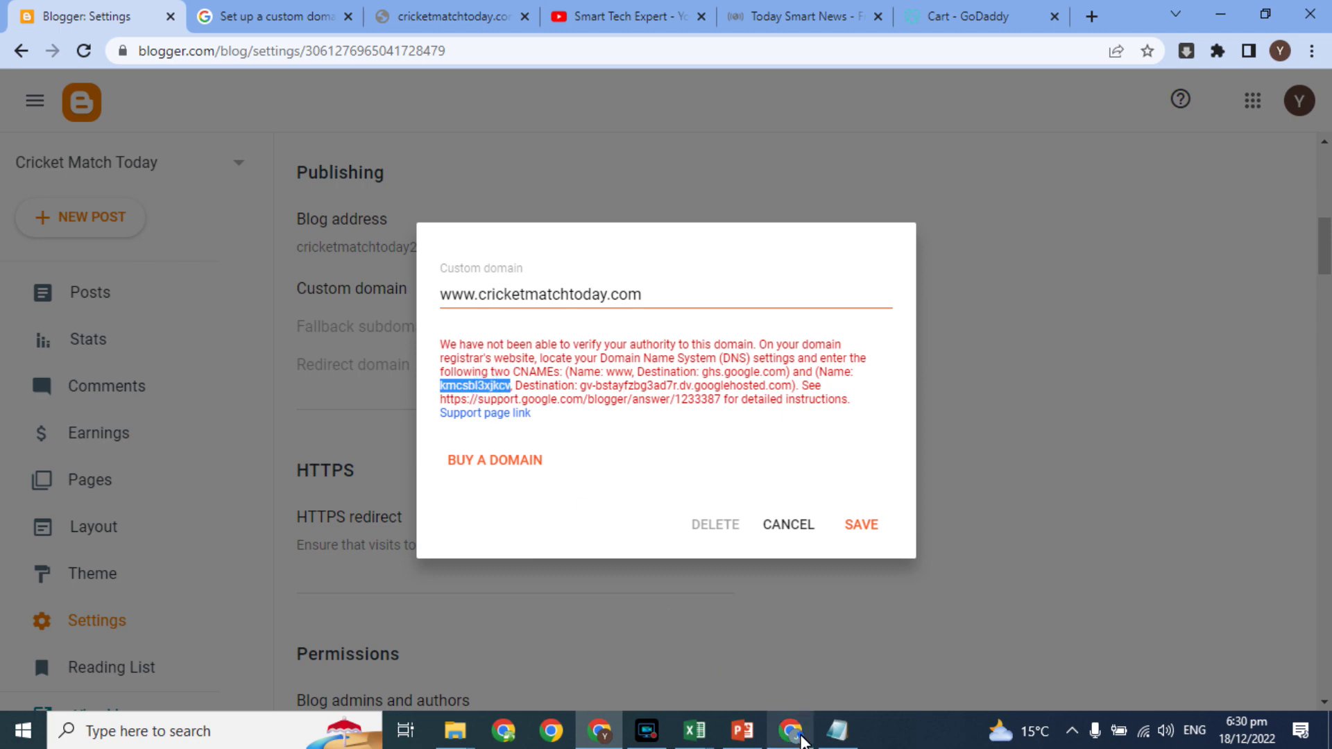
click(791, 731)
drag(1329, 343, 1316, 243)
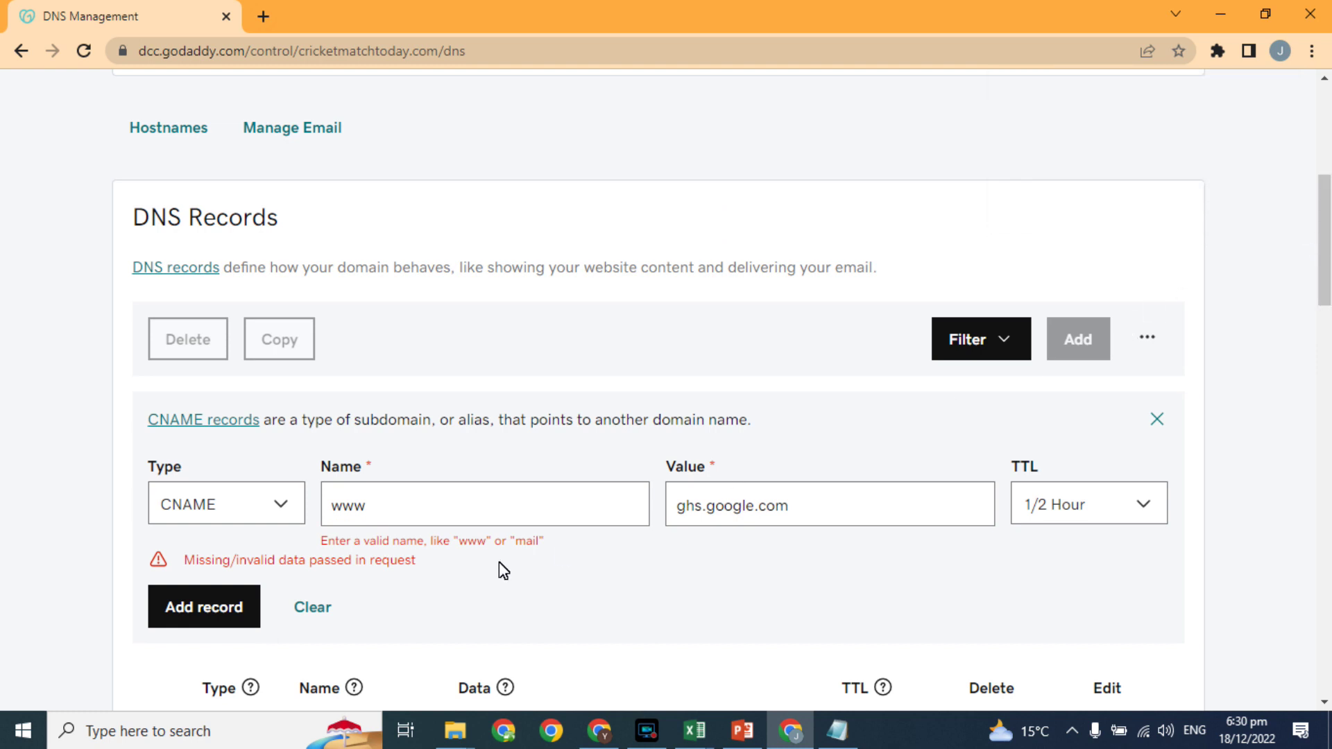
double_click(402, 510)
key(ctrl+v)
- Fill the new CNAME record's value with the googlehosted.com verification destination copied from Blogger's message, and add the record in GoDaddy
click(601, 738)
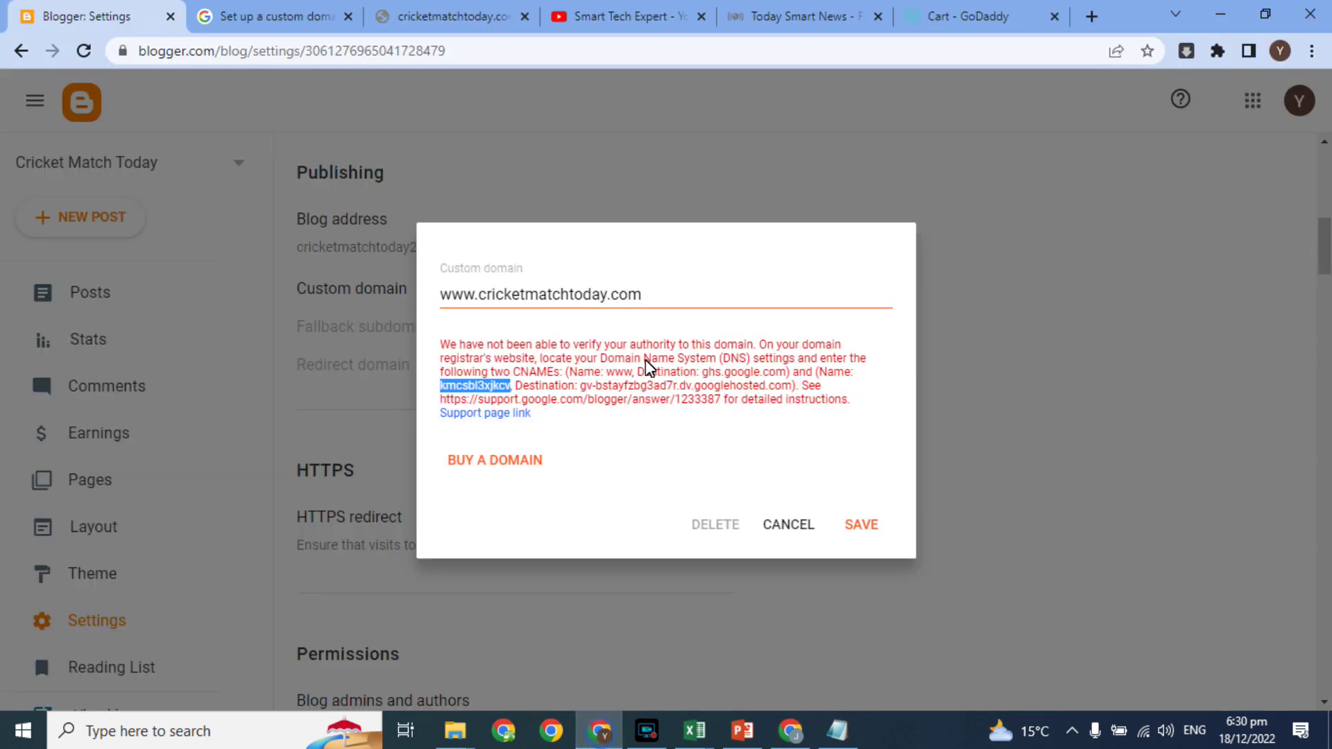
drag(582, 387, 791, 396)
key(ctrl+c)
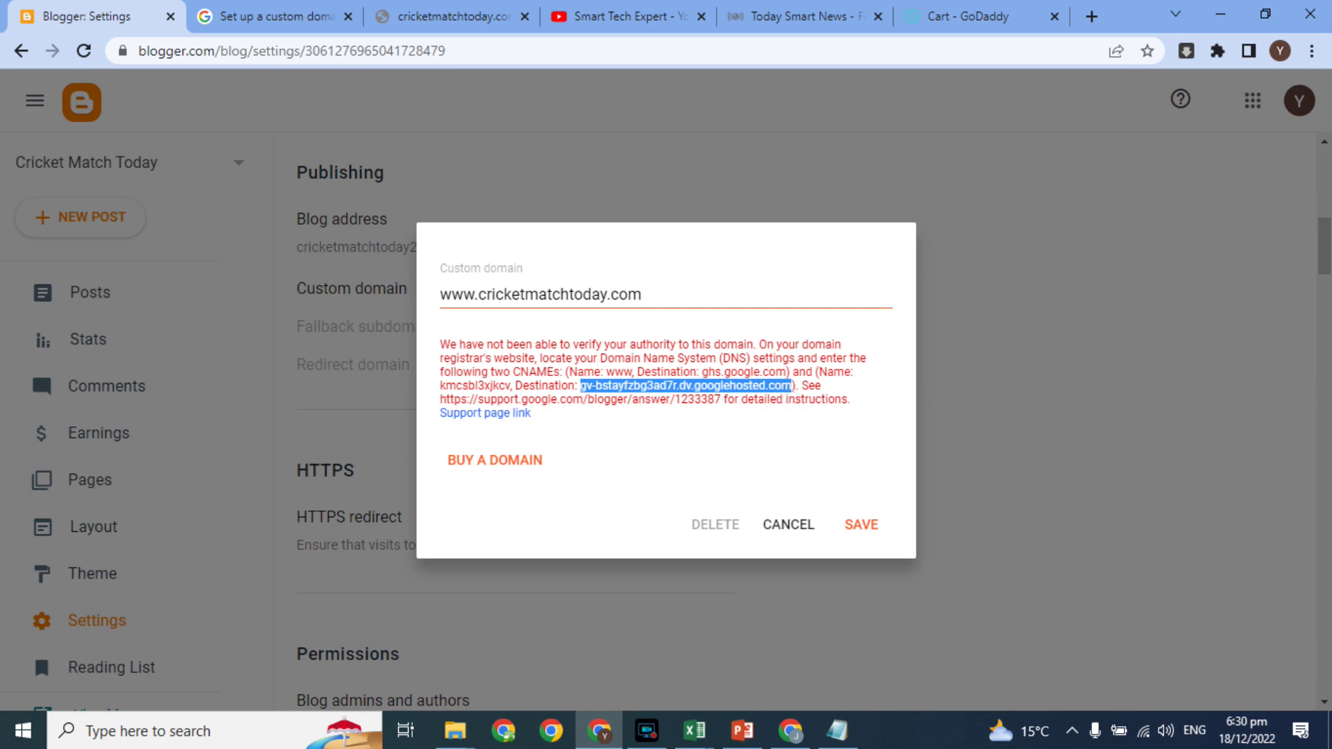
click(790, 731)
click(756, 513)
double_click(757, 512)
key(ctrl+v)
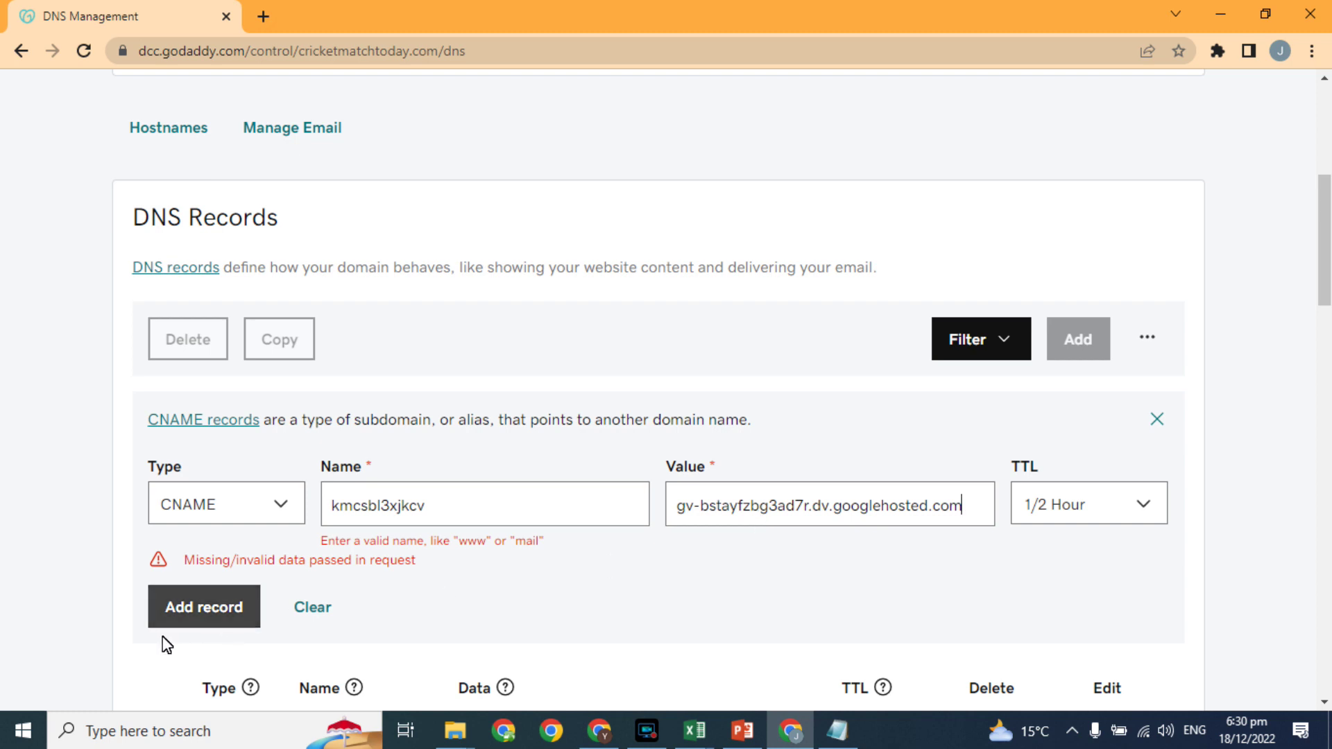
click(178, 623)
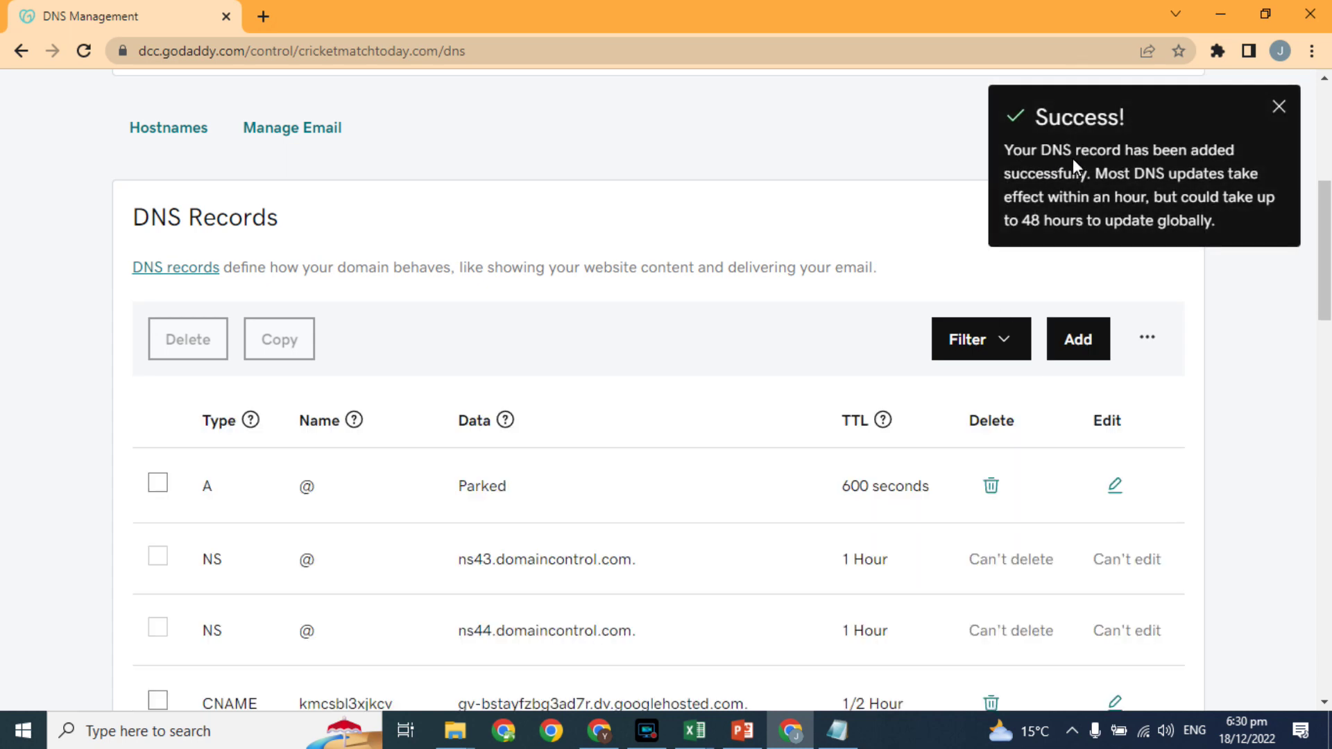
- Switch to the browser window with Blogger and load cricketmatchtoday.com to test whether the domain responds
click(599, 731)
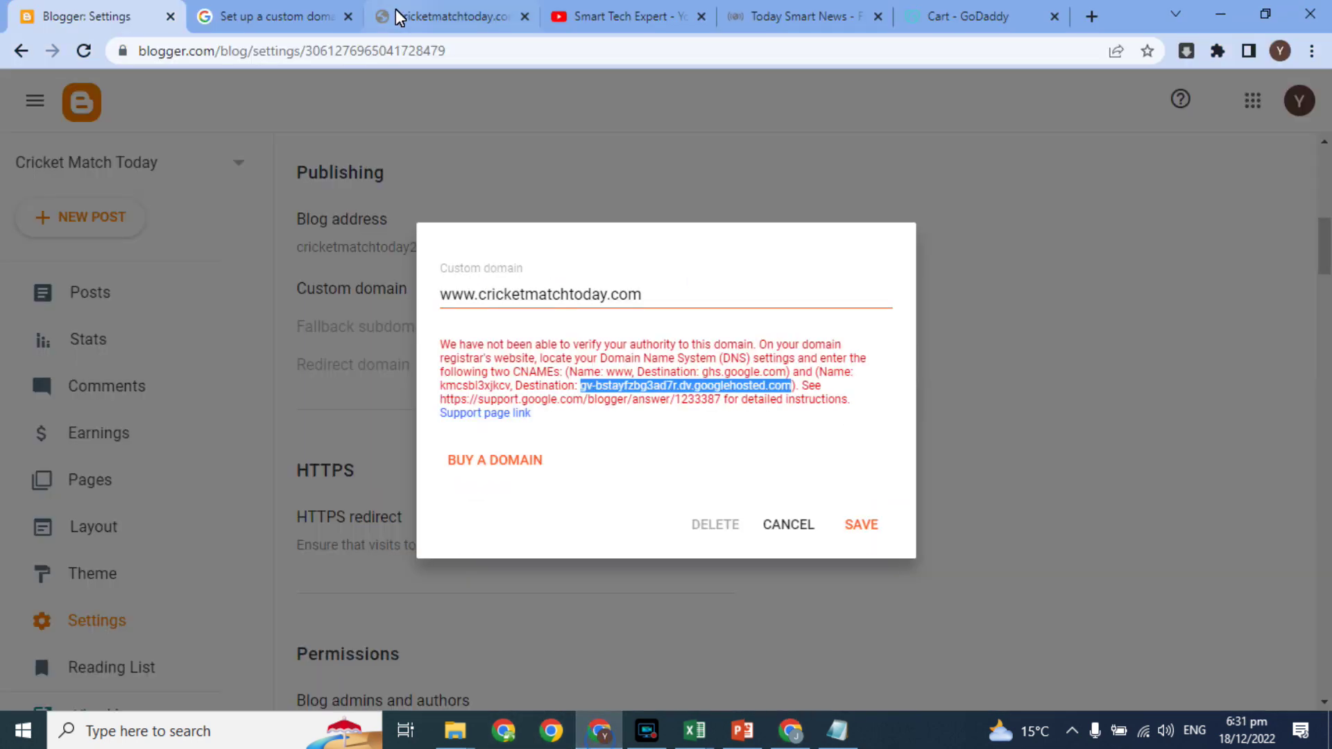
click(446, 14)
click(347, 54)
click(344, 51)
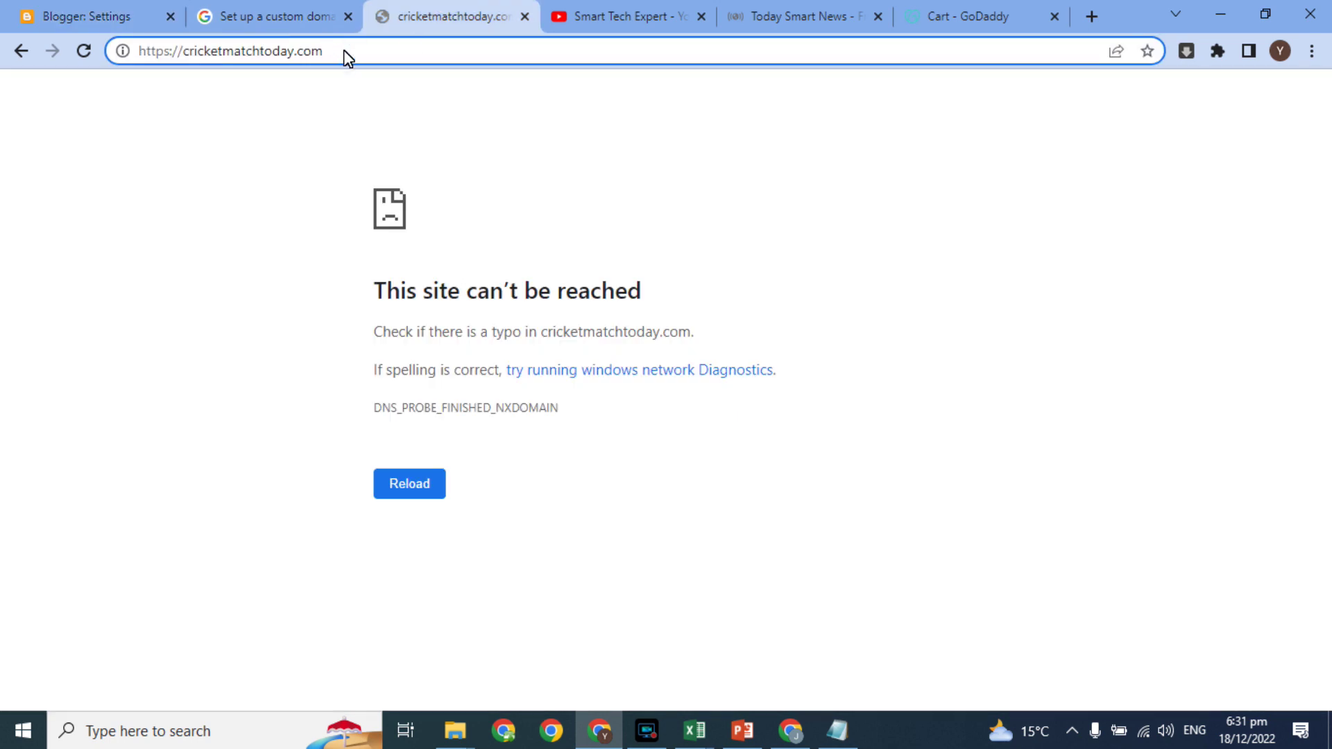
key(Return)
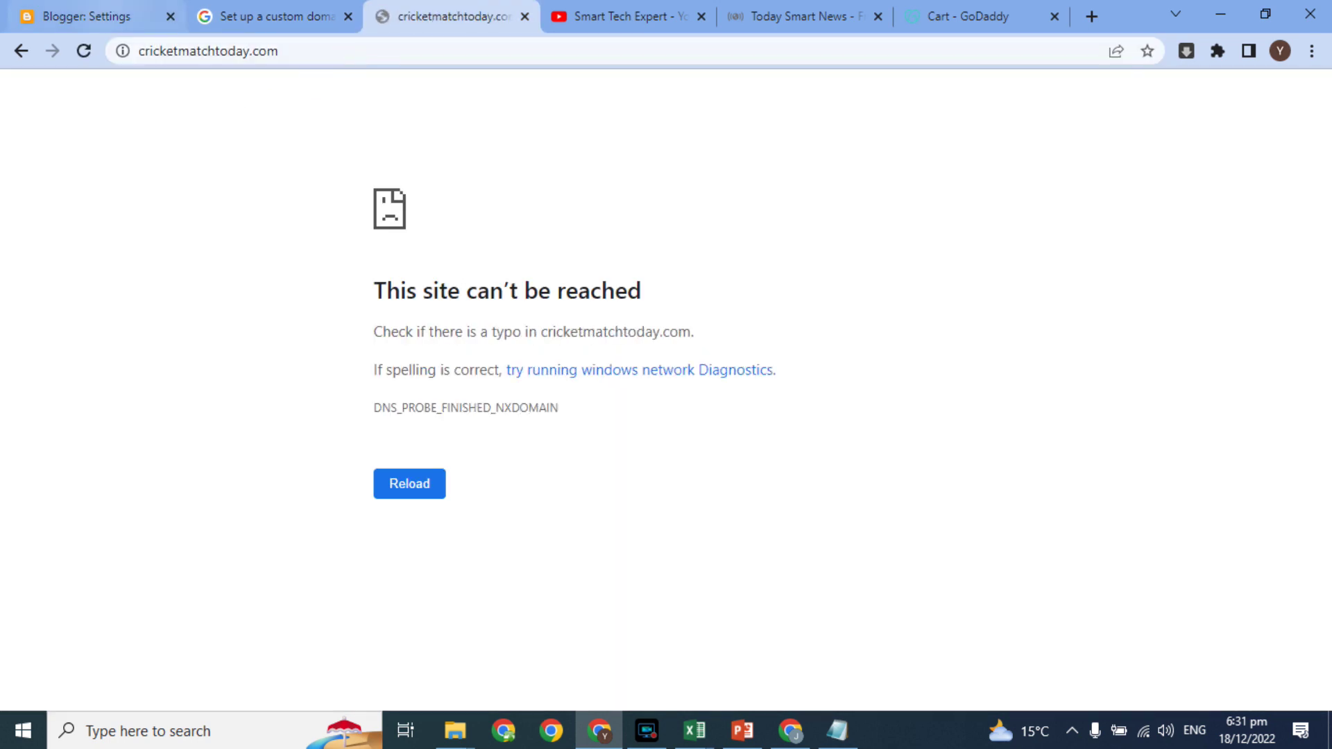
click(97, 15)
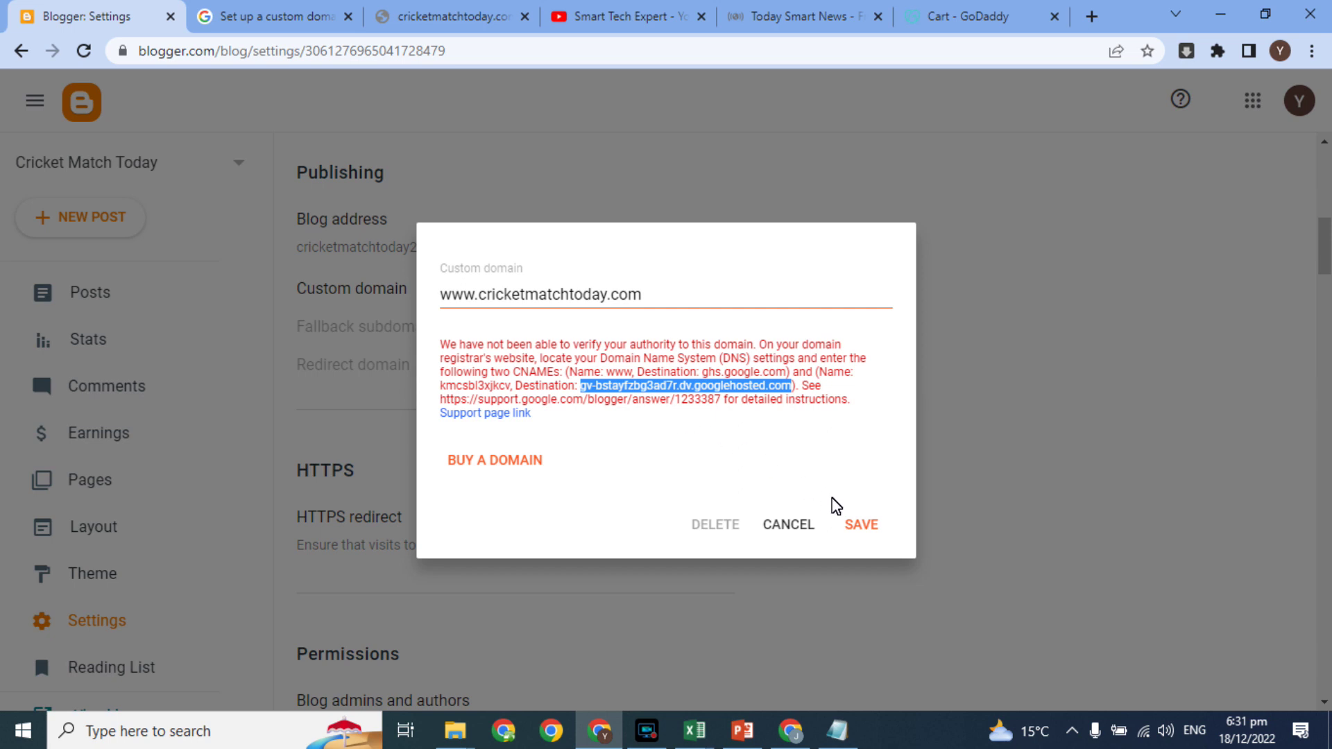
click(872, 530)
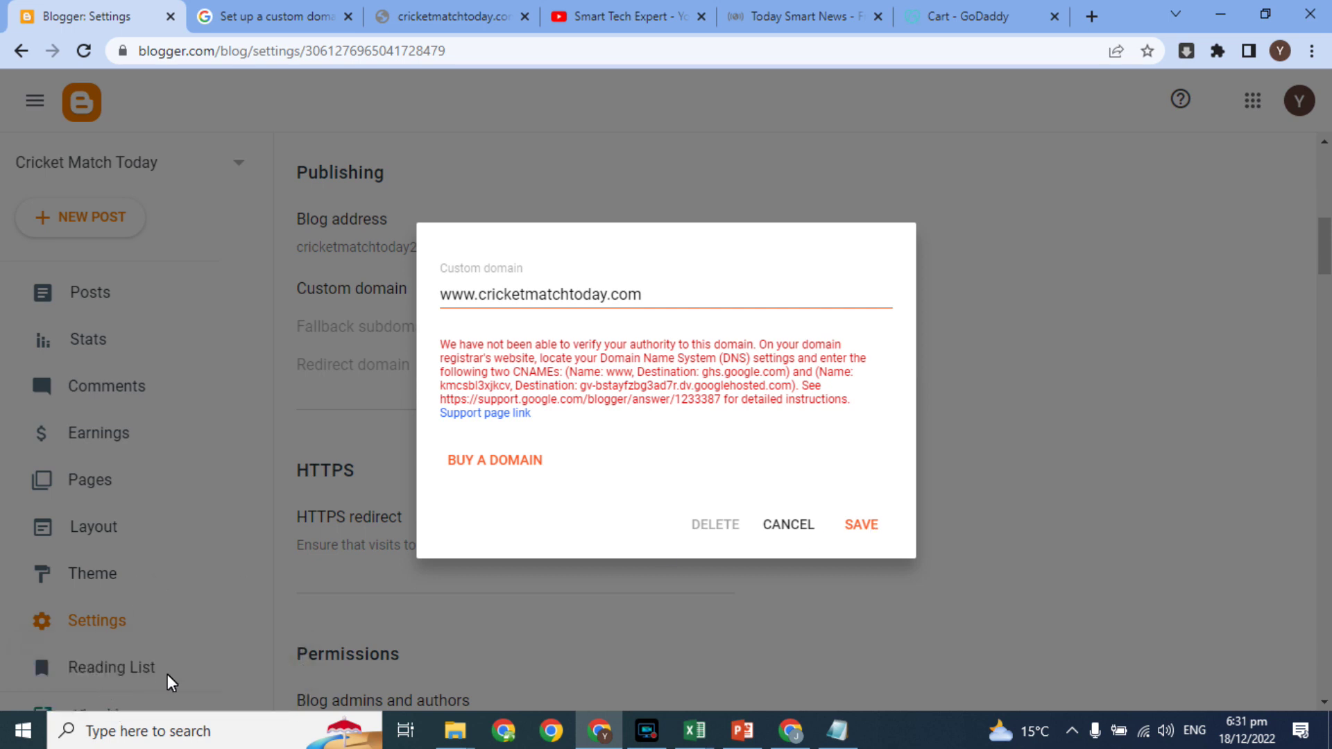
click(866, 529)
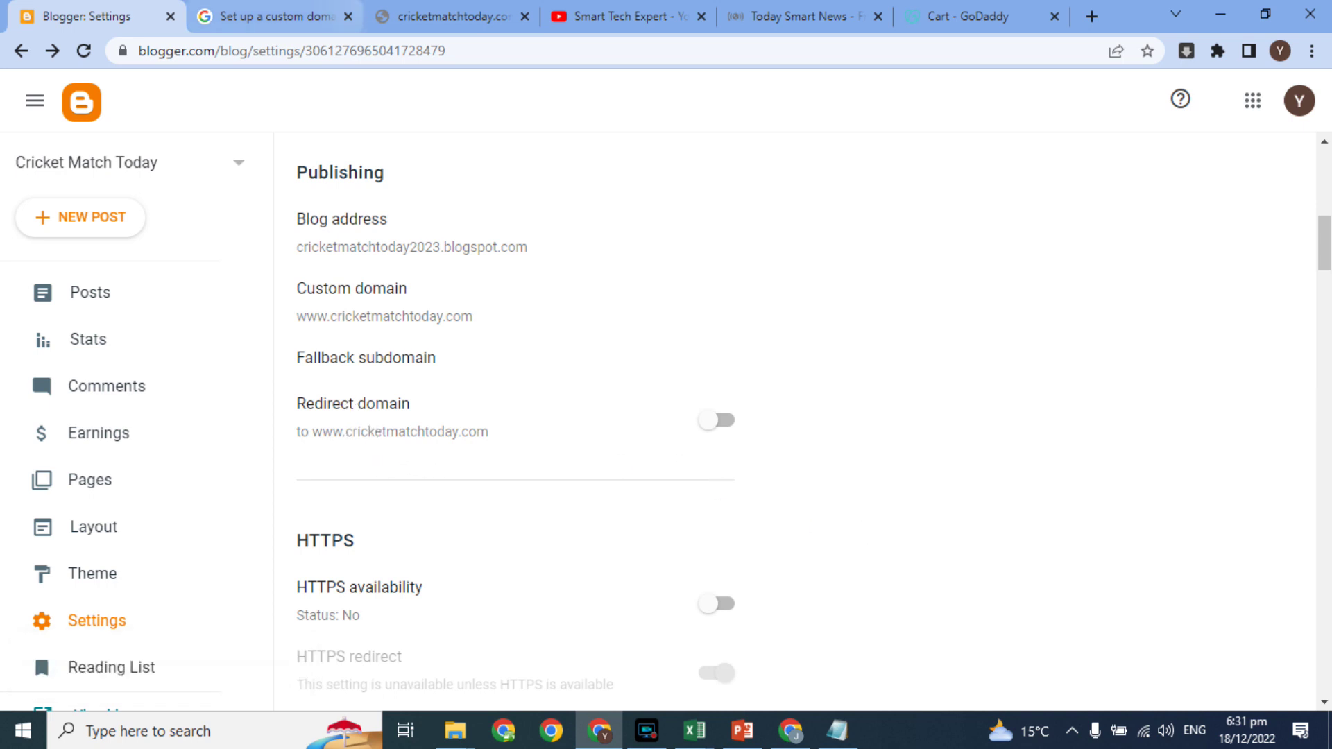
click(431, 13)
click(86, 50)
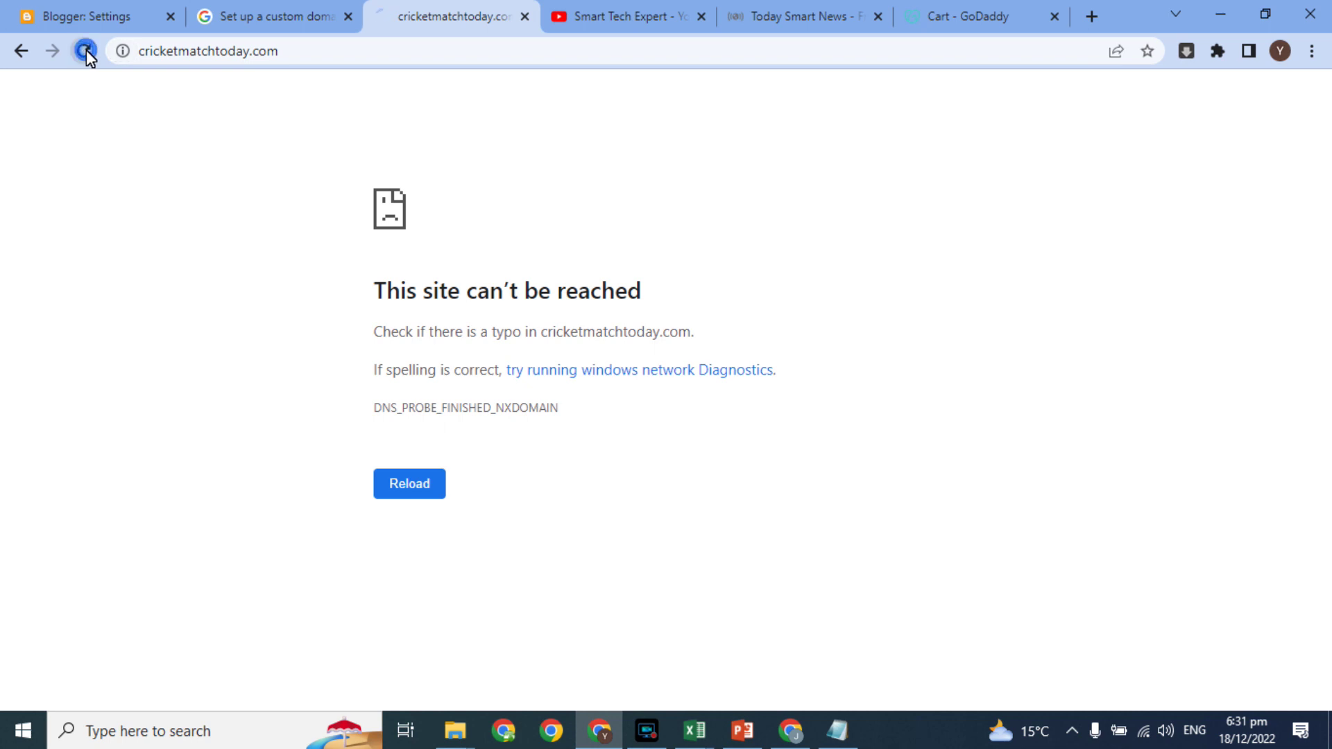
click(293, 50)
click(293, 49)
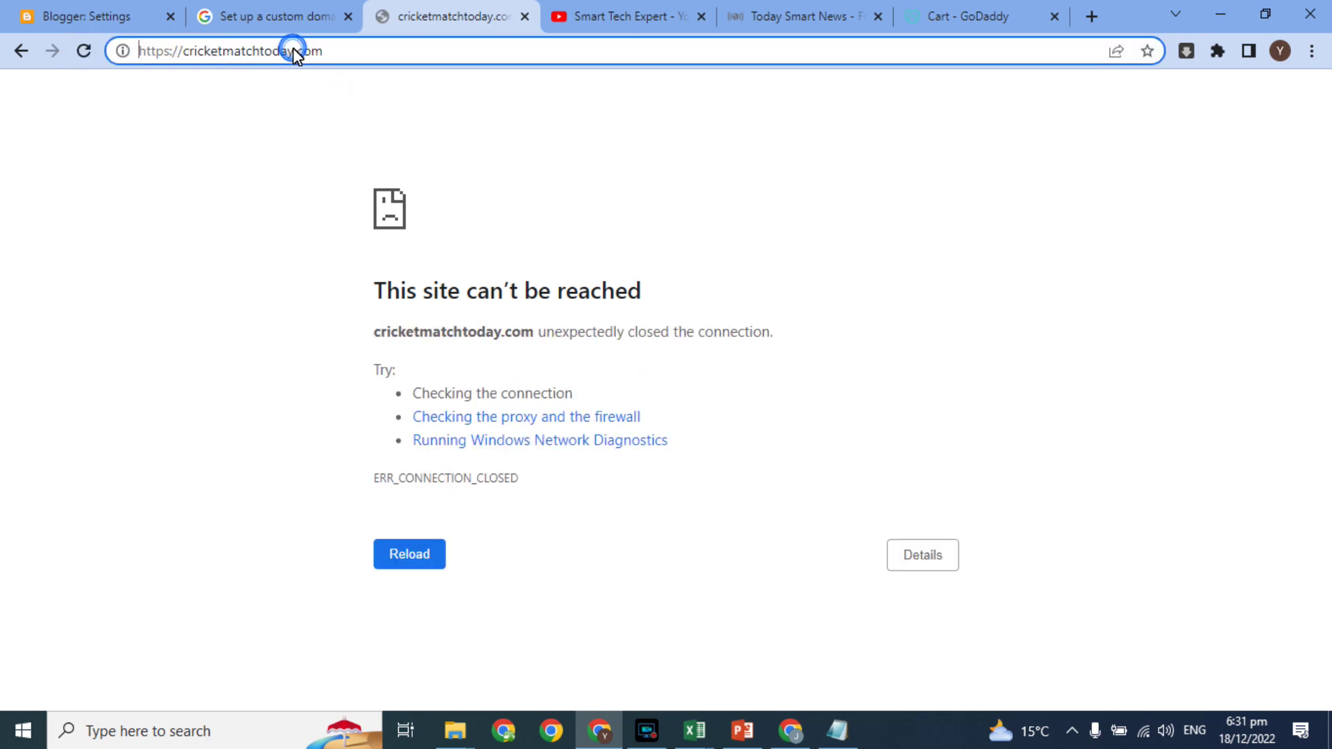
key(Home)
key(Right)
key(Right)
key(Right)
key(Right)
key(Right)
key(Right)
key(Right)
key(Right)
text(www.)
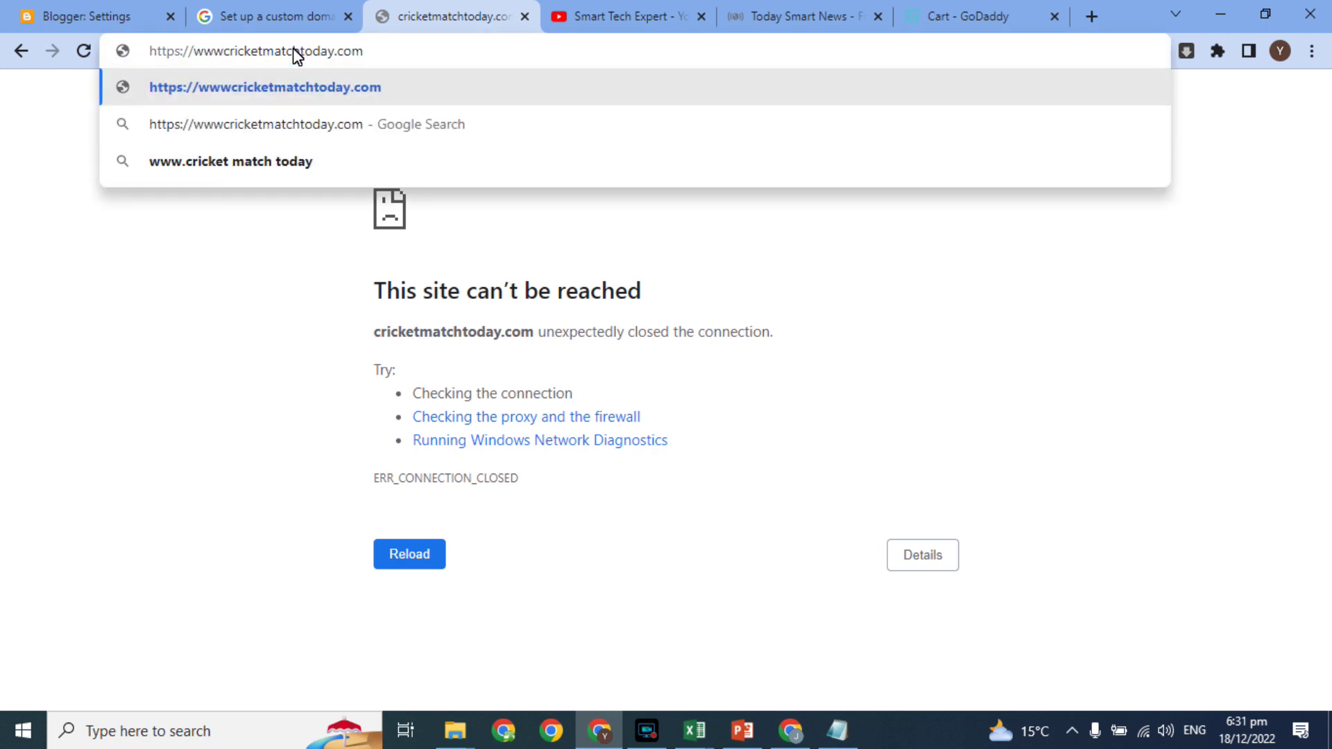
key(Return)
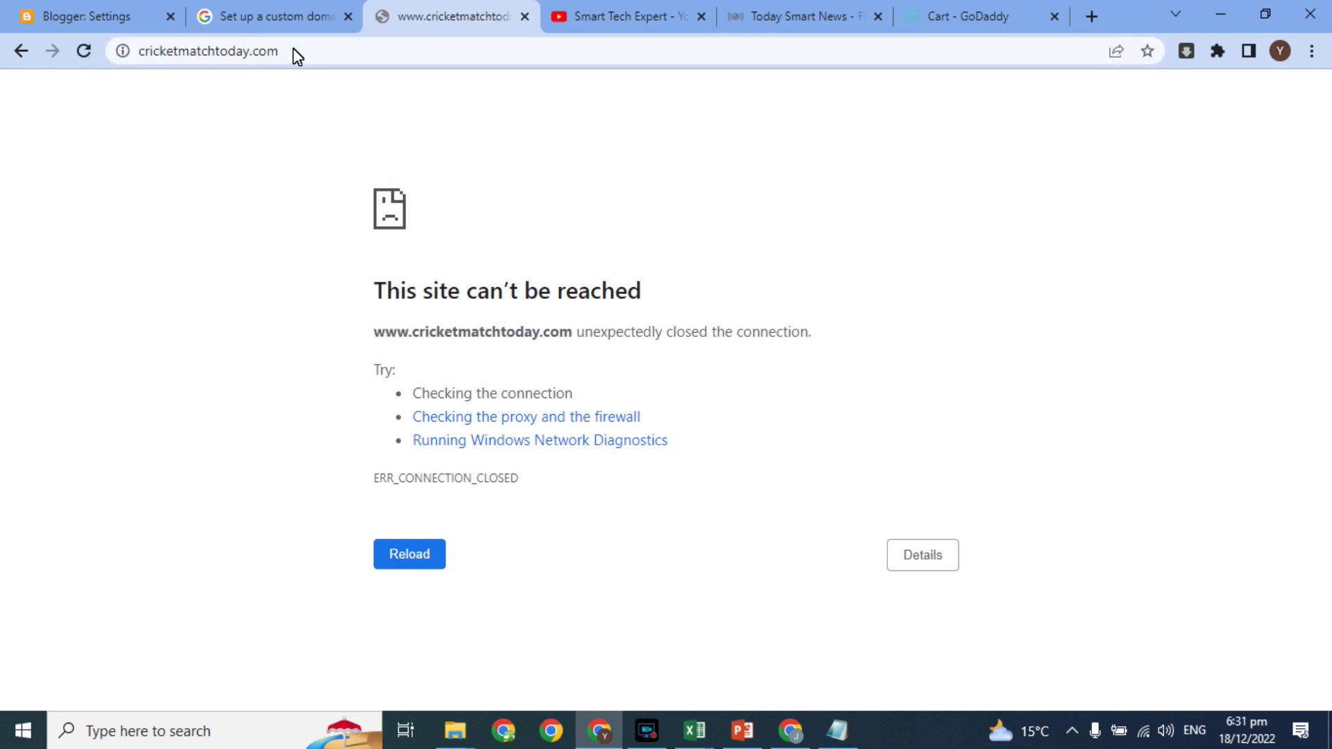
click(97, 10)
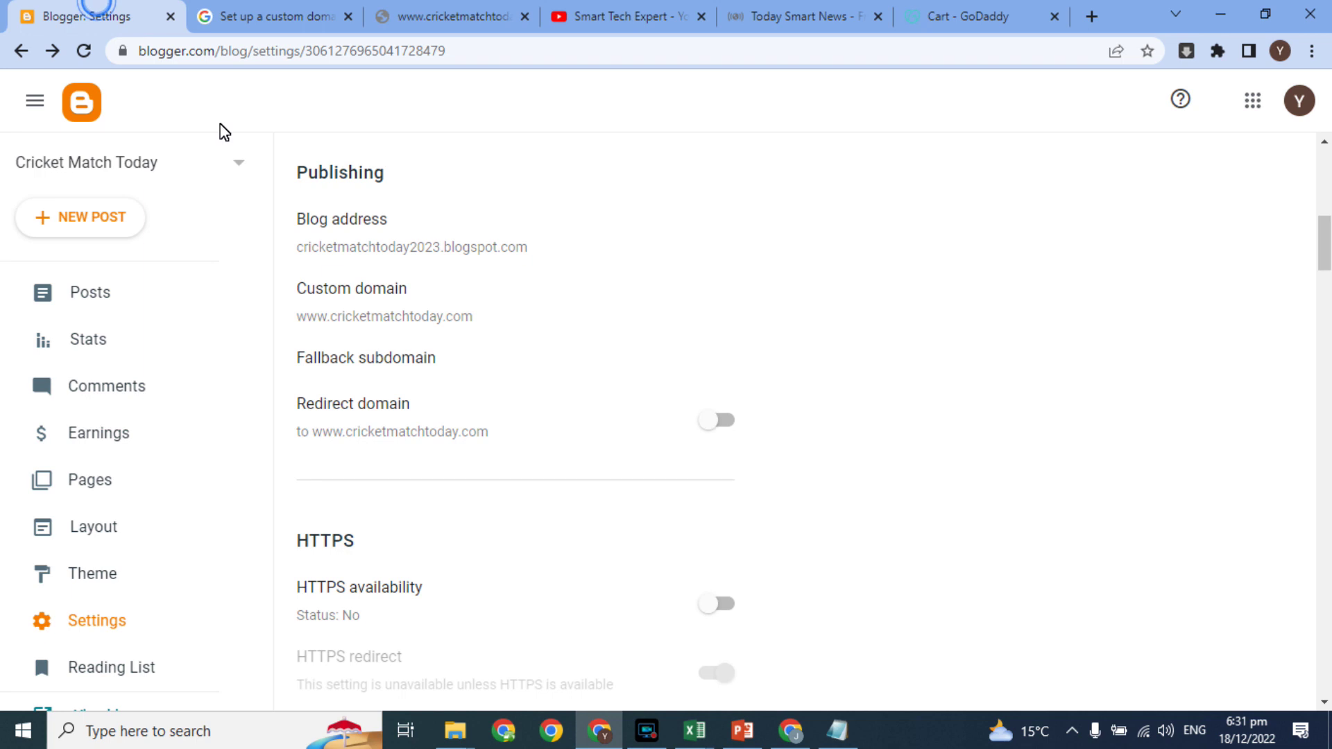
click(729, 420)
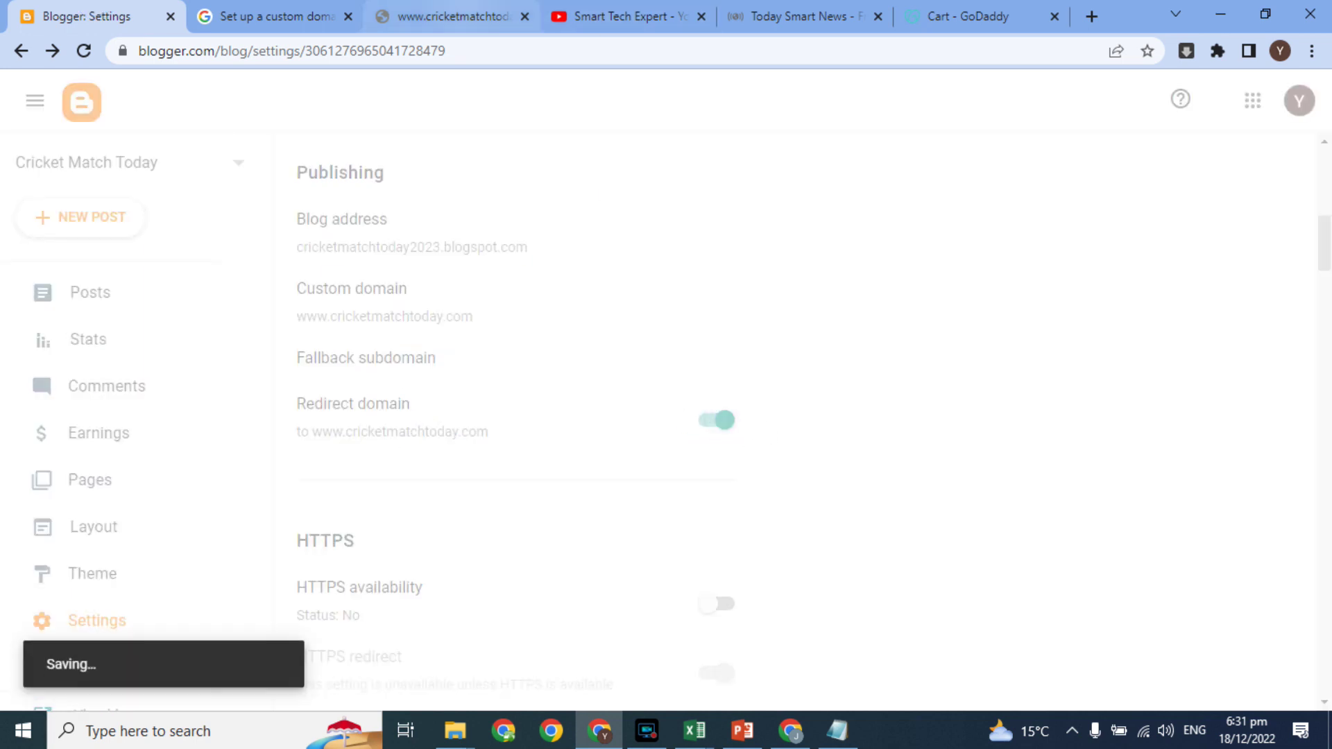
click(464, 10)
click(86, 54)
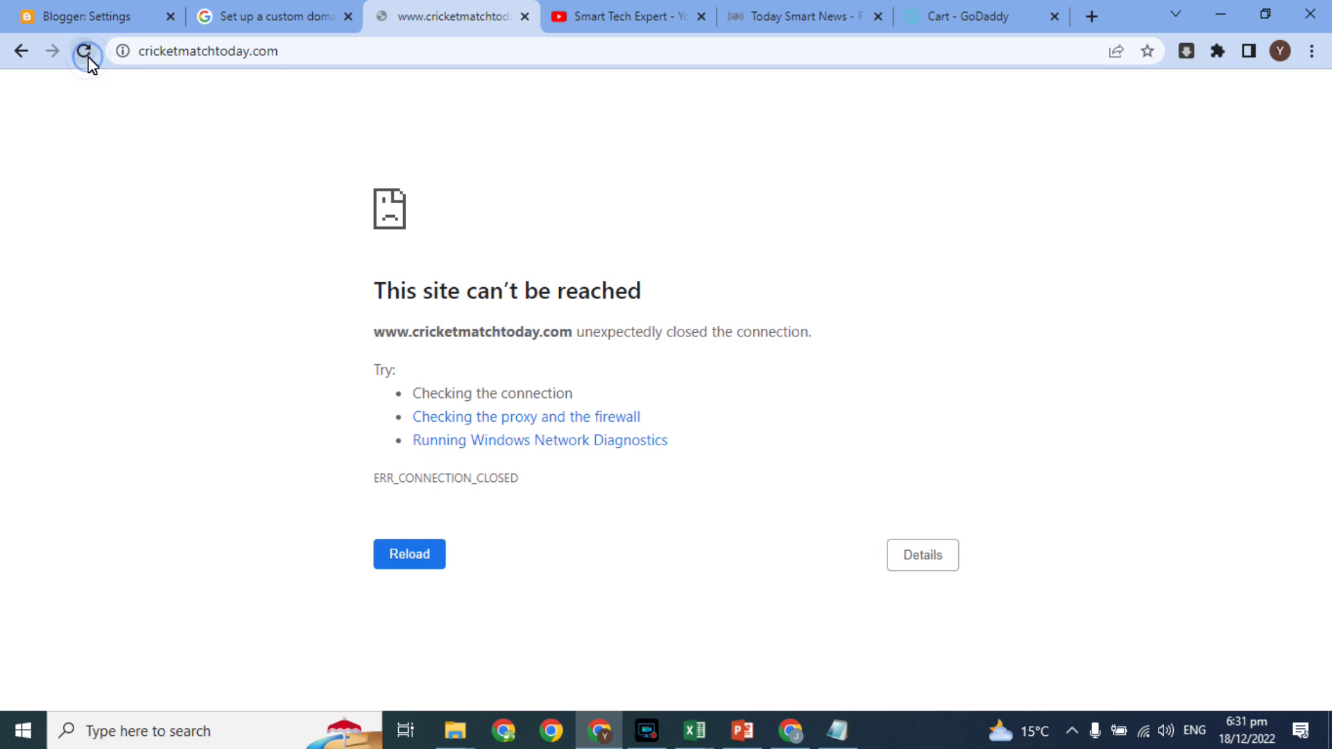
- Load cricketmatchtoday.com again from the address bar to check whether the blog opens
click(296, 58)
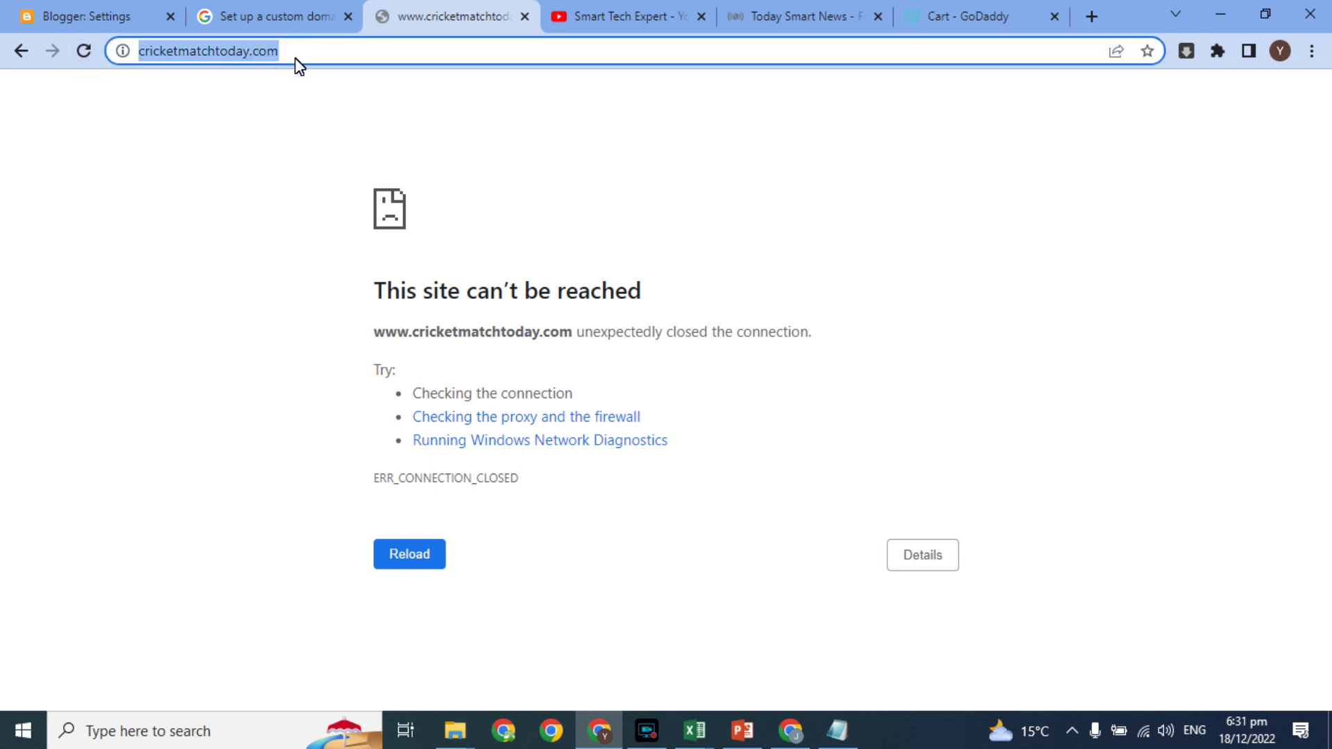
text(cricket logo on canva)
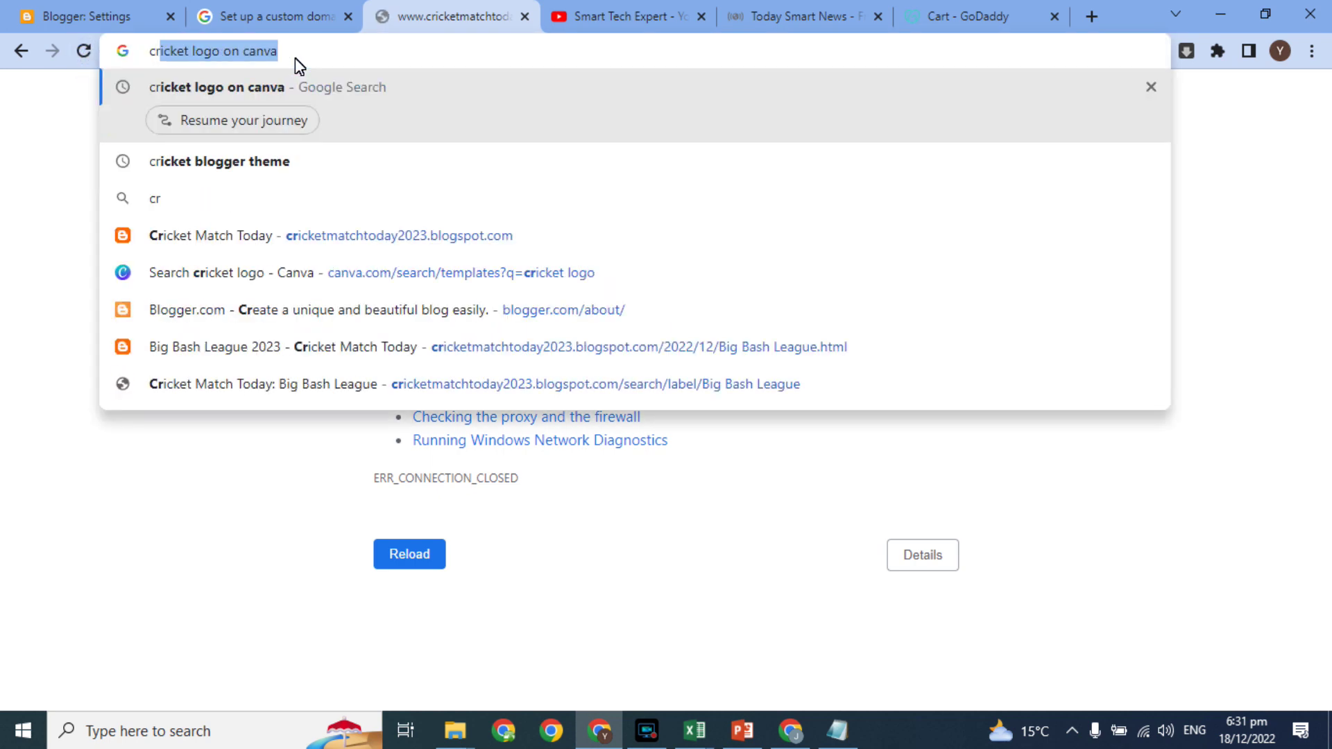
click(403, 229)
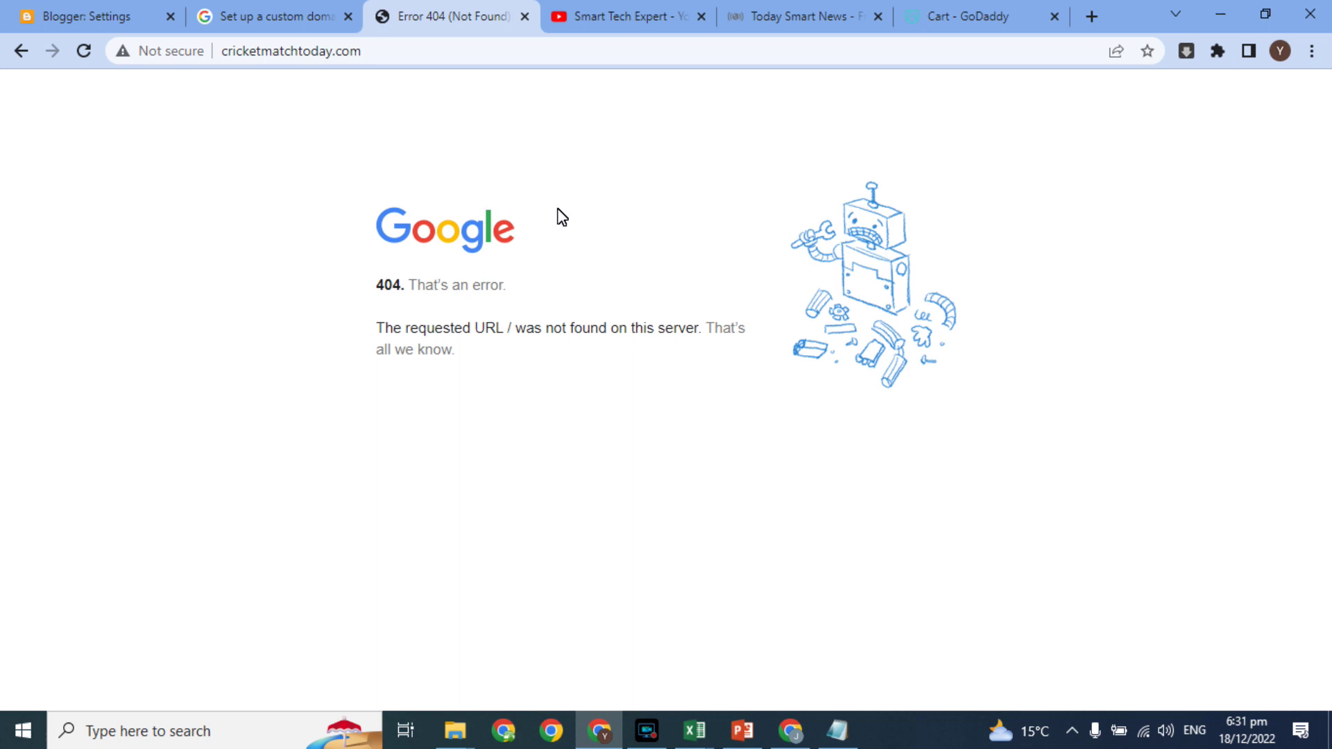
click(420, 54)
key(Return)
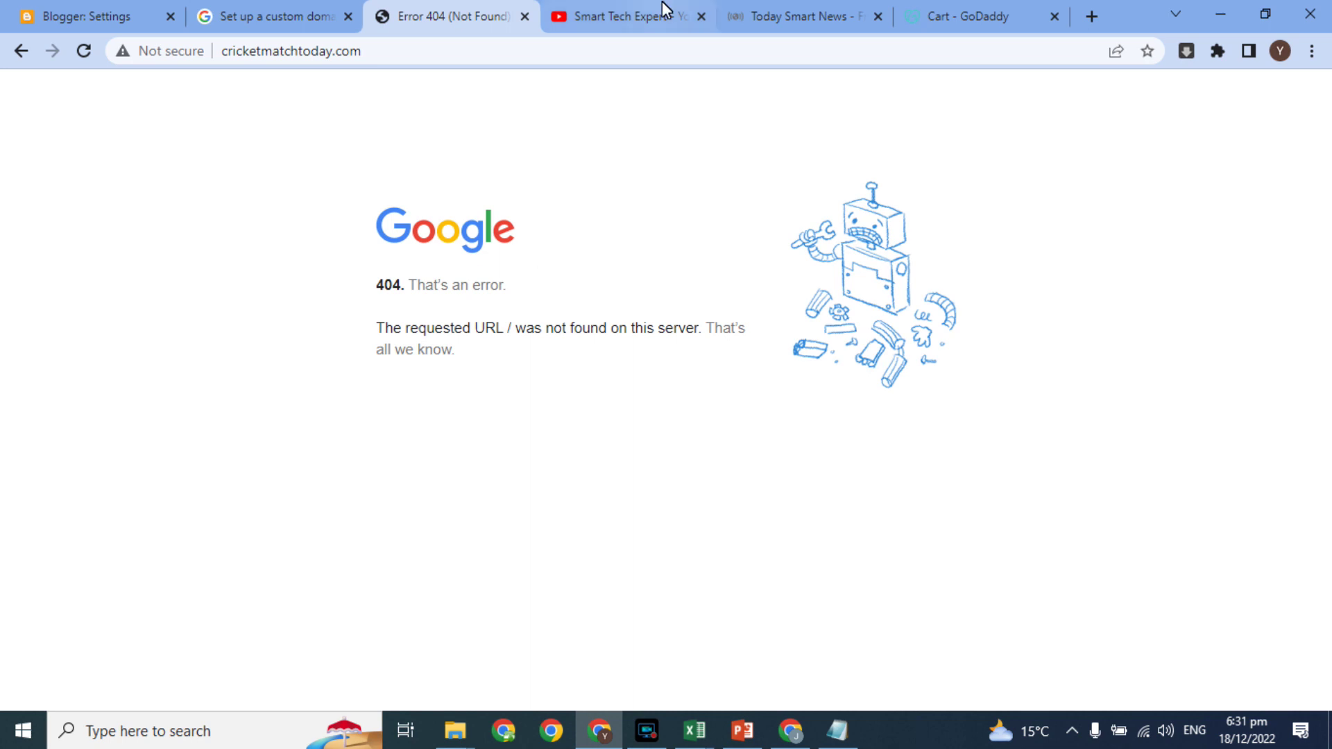
- Revisit the blog's publishing settings in Blogger, and switch to the Smart Tech Expert playlists page on YouTube
click(104, 13)
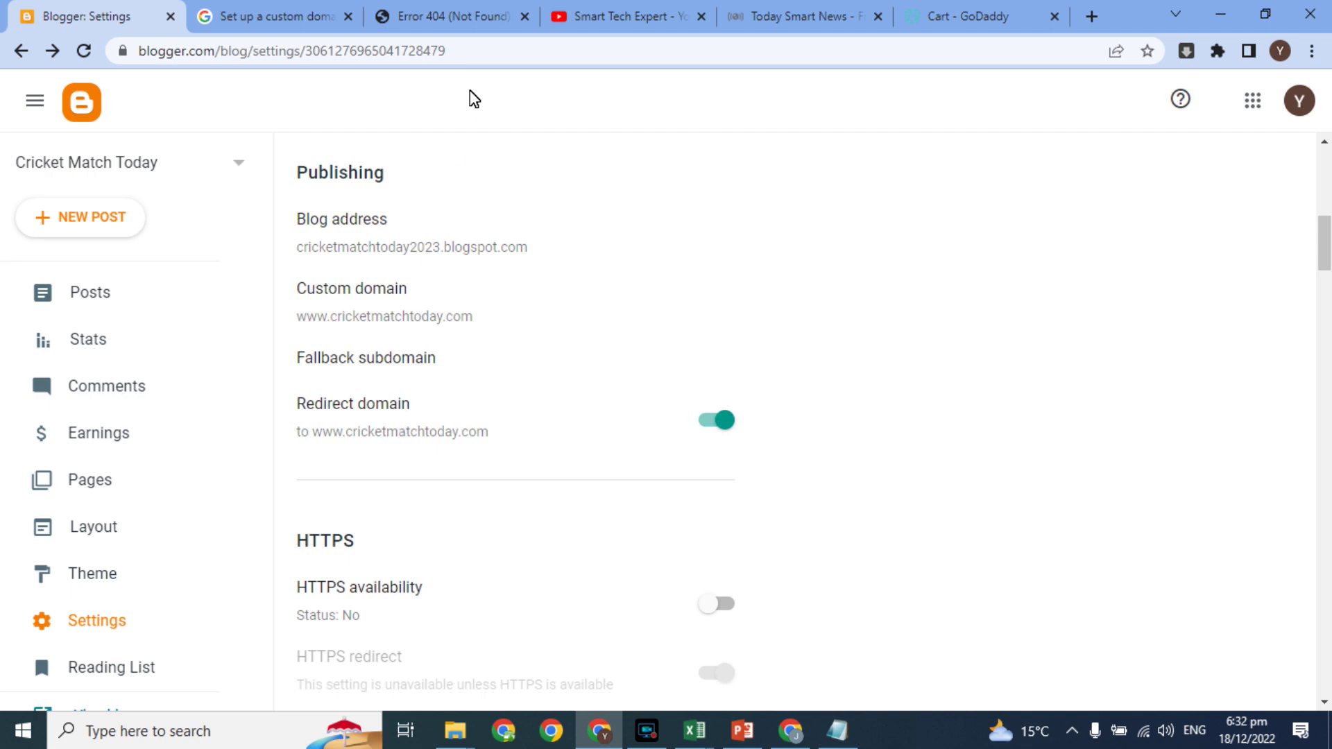
click(615, 13)
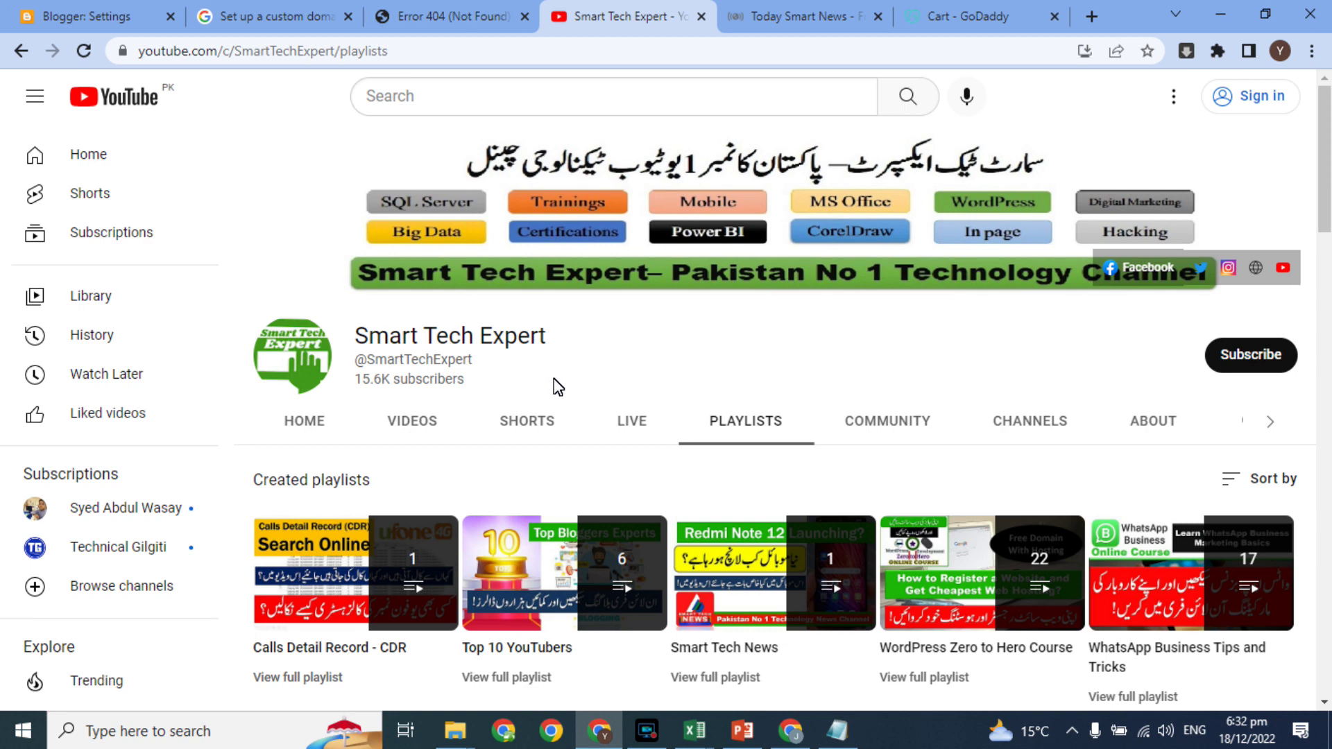